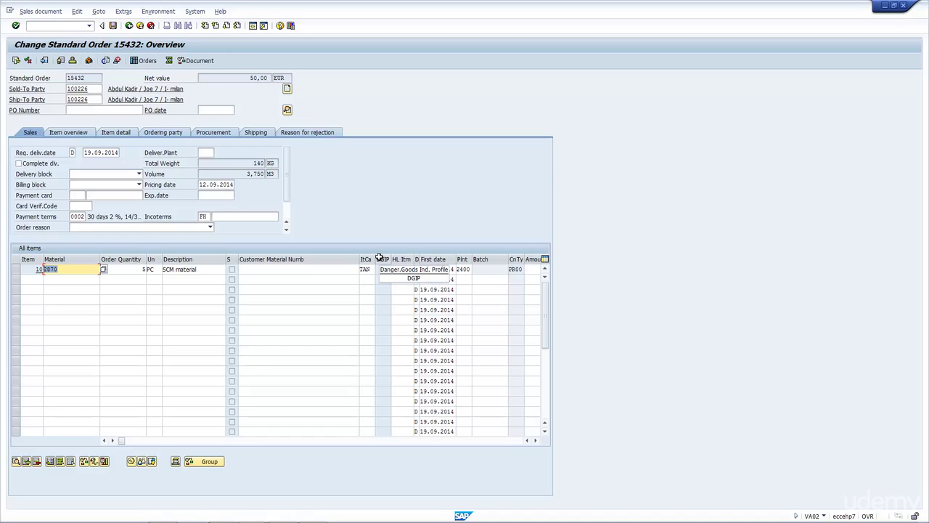
- Create an outbound delivery from the open sales order with selection date 12.09.2015 and save it
click(37, 12)
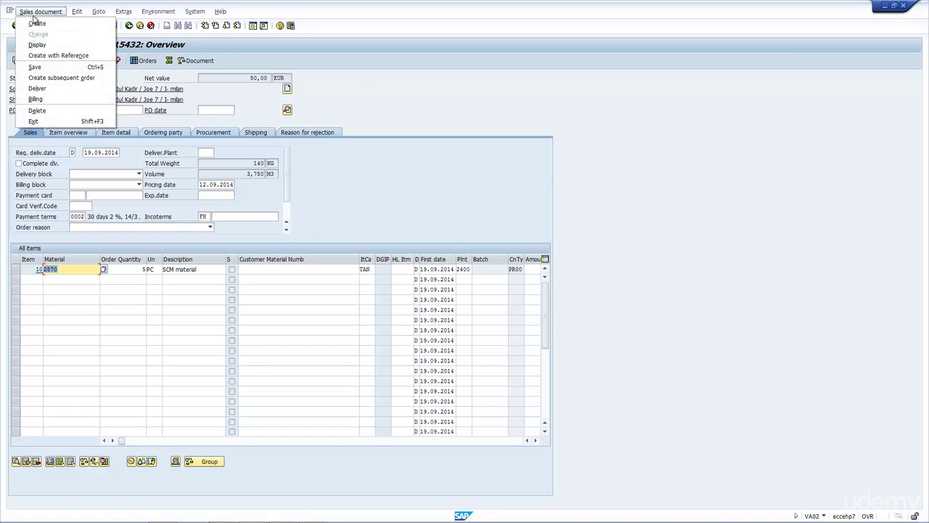
click(37, 88)
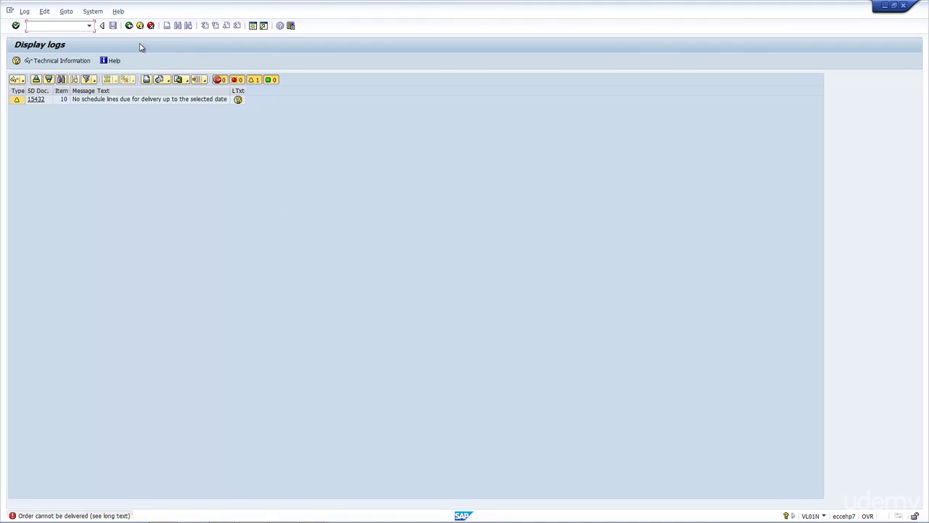
click(128, 26)
click(124, 131)
key(Return)
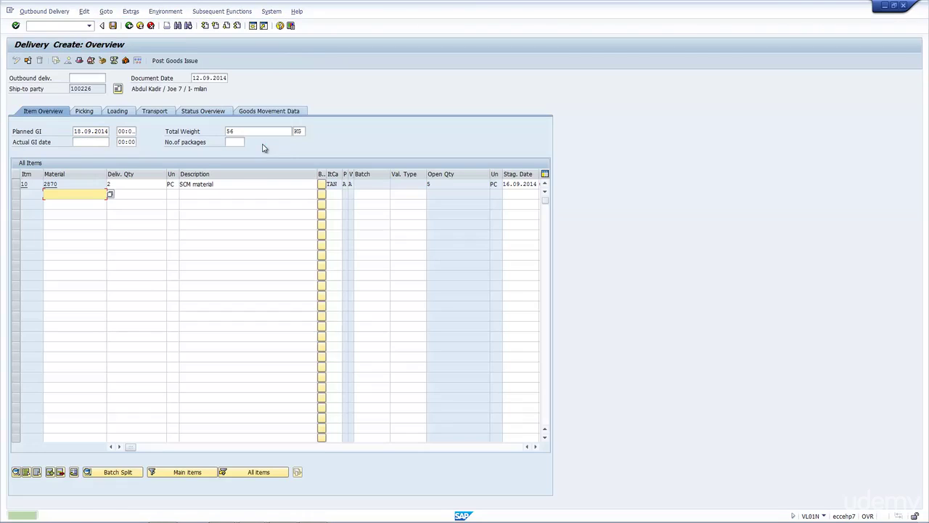
click(122, 184)
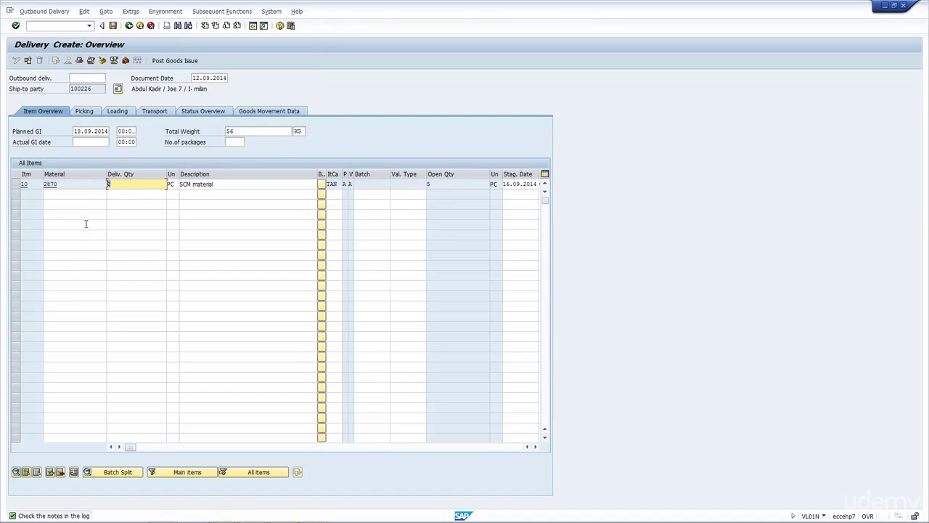
click(112, 25)
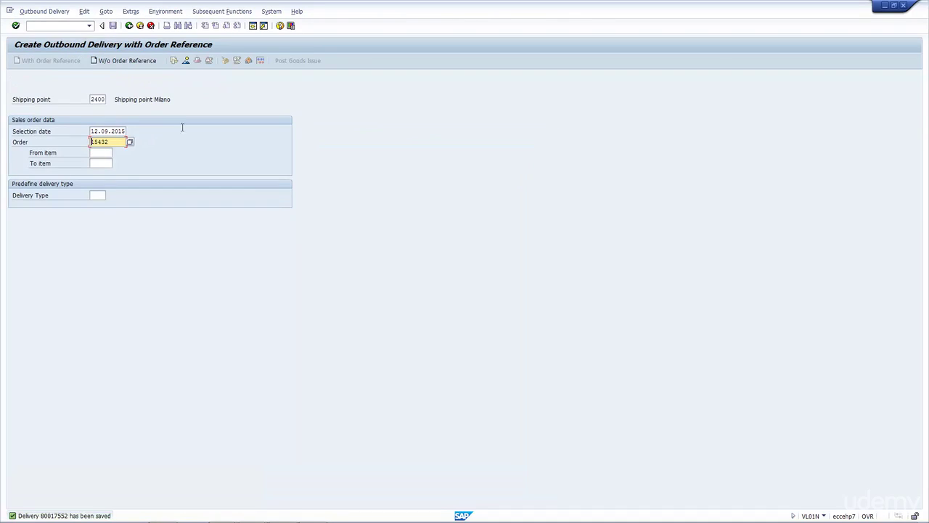
- Display the saved outbound delivery and switch it to change mode
click(65, 14)
click(57, 56)
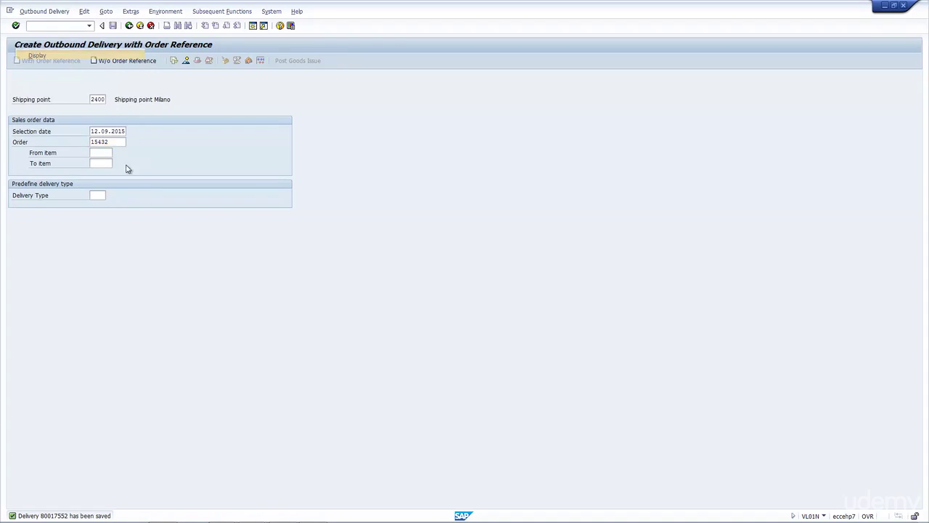
key(Return)
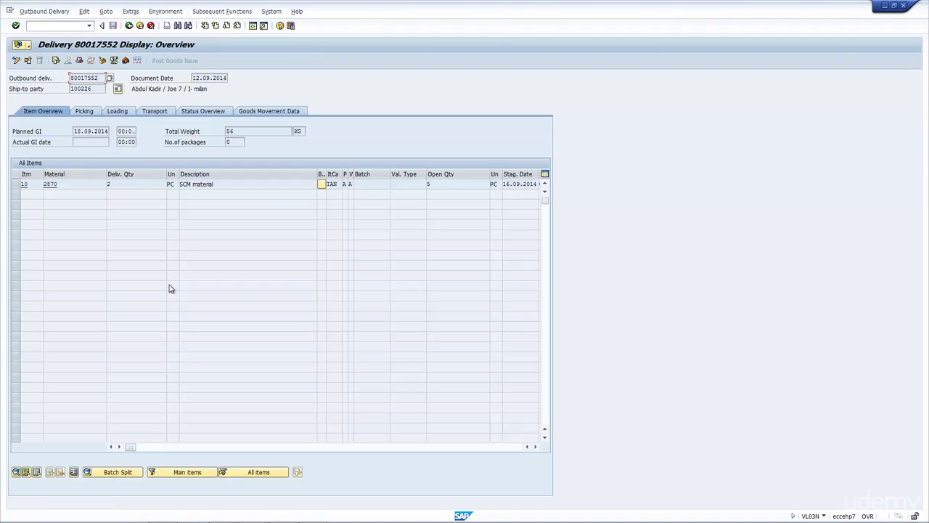
click(136, 184)
click(71, 131)
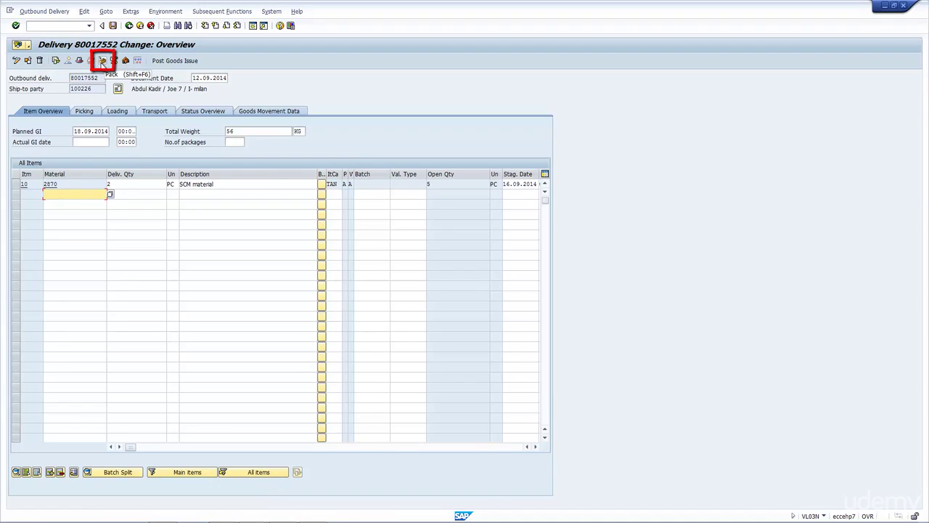
- Open packing for the delivery and create a handling unit with packaging material 2876
click(102, 61)
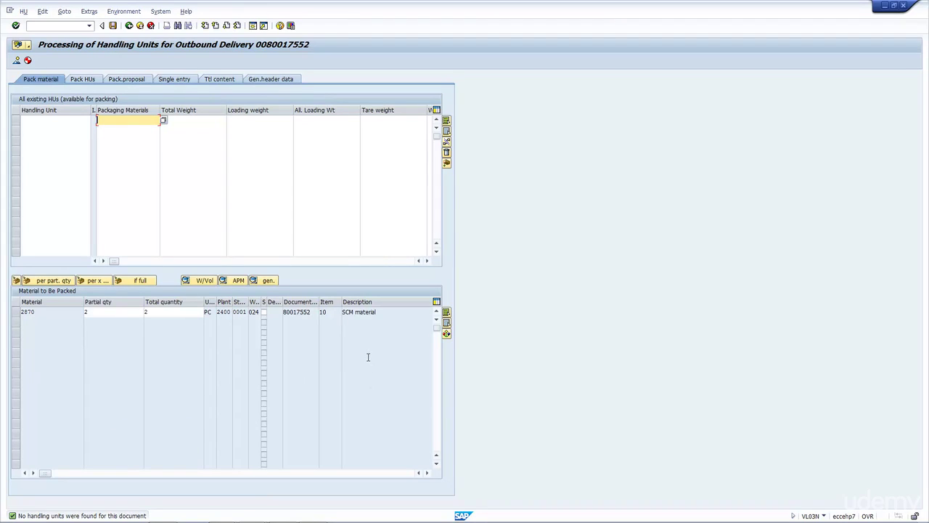
text(2876)
double_click(106, 119)
key(Return)
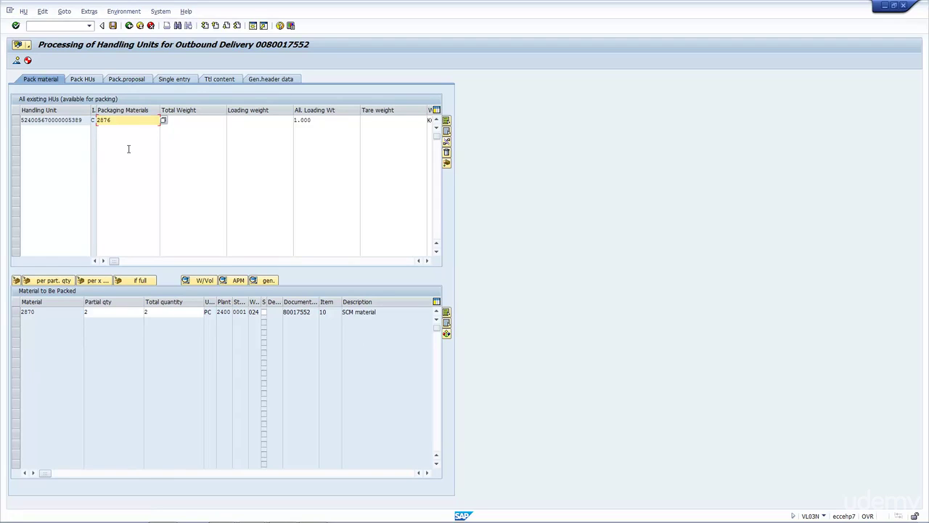
- Pack the delivery's material 2870 into the new handling unit
click(16, 121)
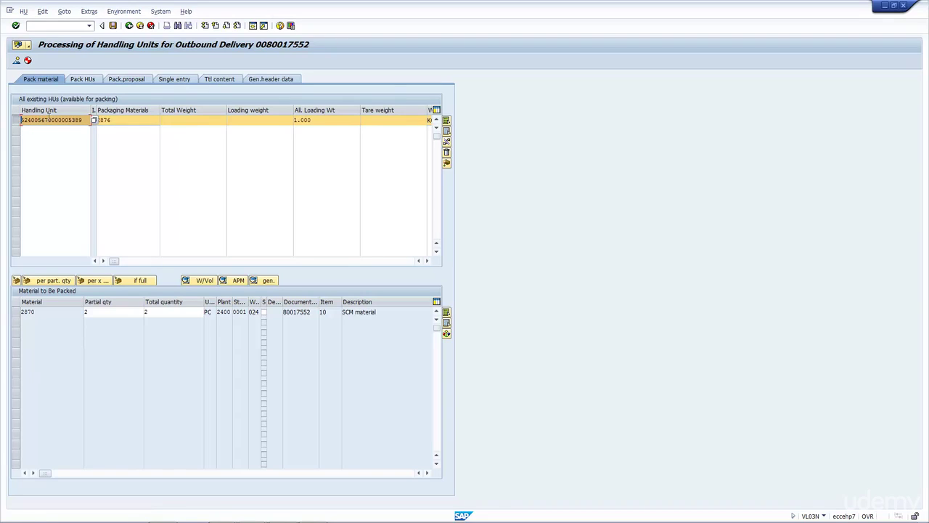
click(16, 312)
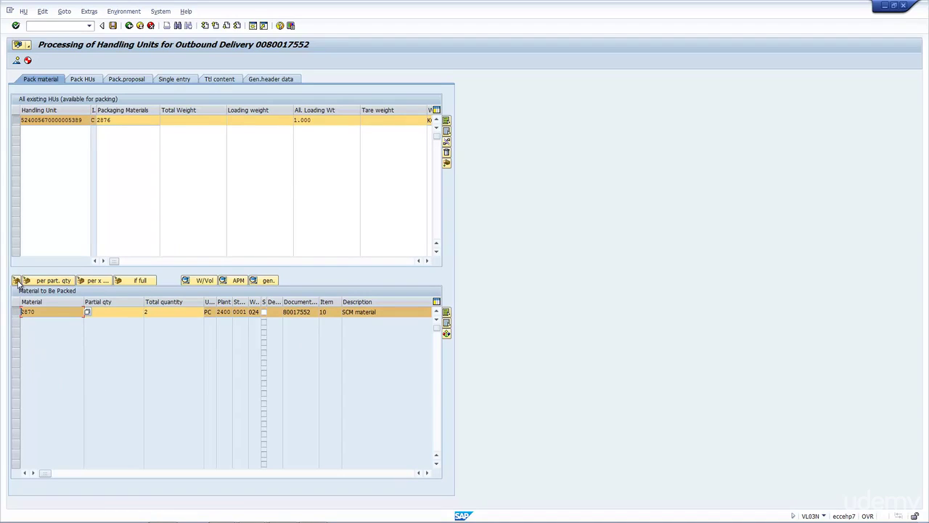
key(F6)
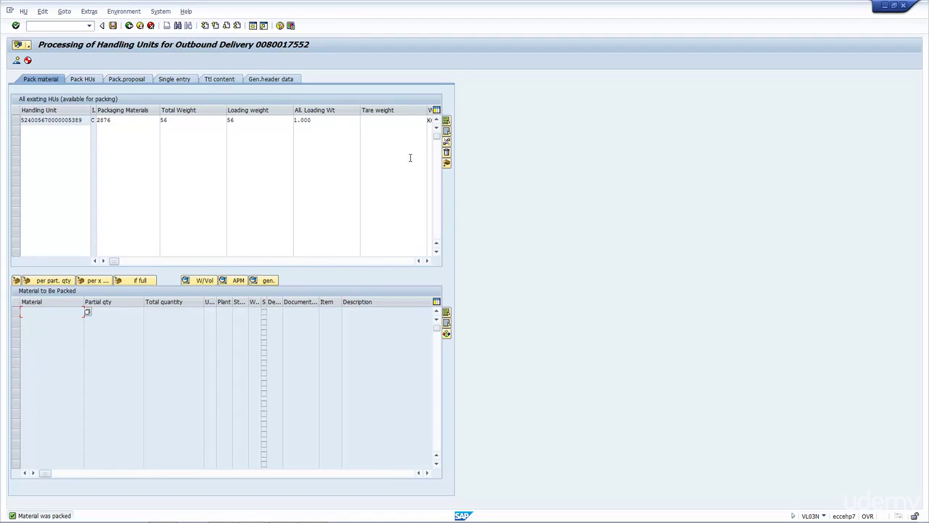
- Open the handling unit's details and examine its hierarchy, weight and volume, status, and auxiliary packaging materials
double_click(33, 120)
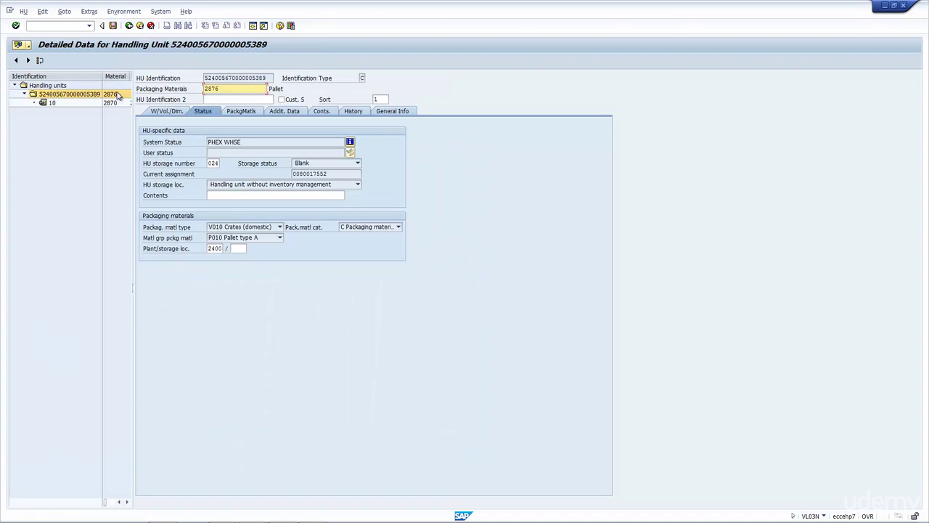
drag(133, 100, 192, 99)
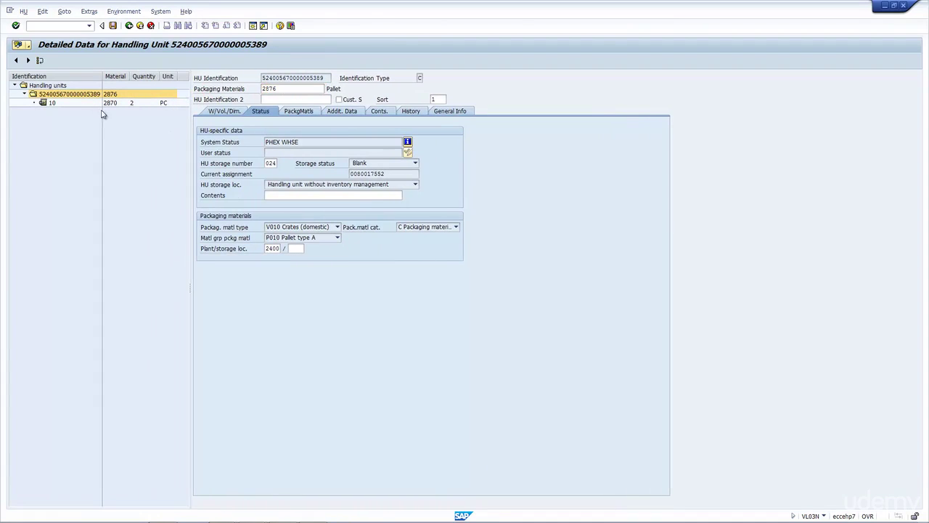
click(53, 105)
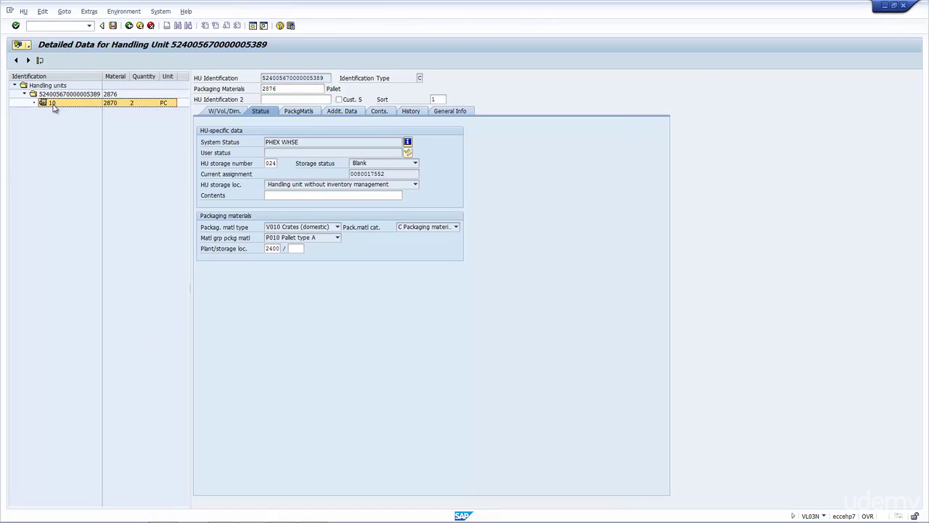
click(58, 94)
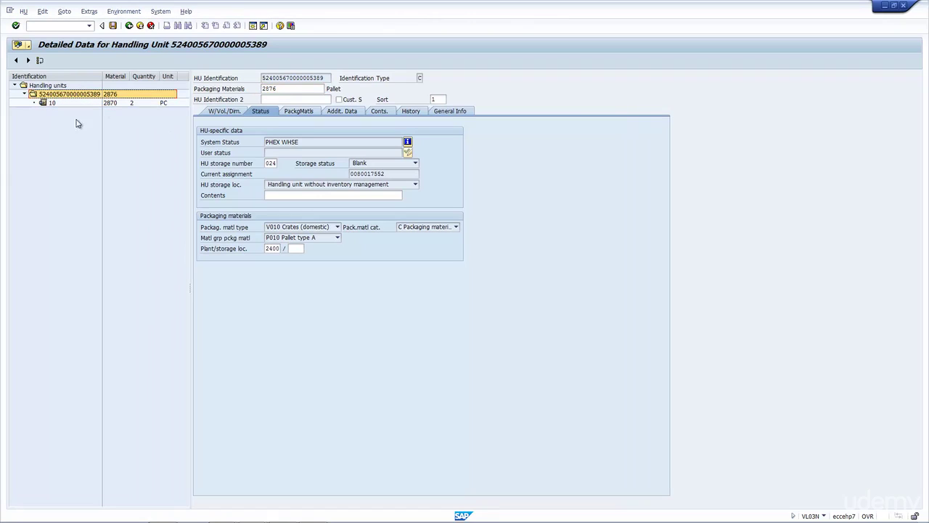
click(224, 111)
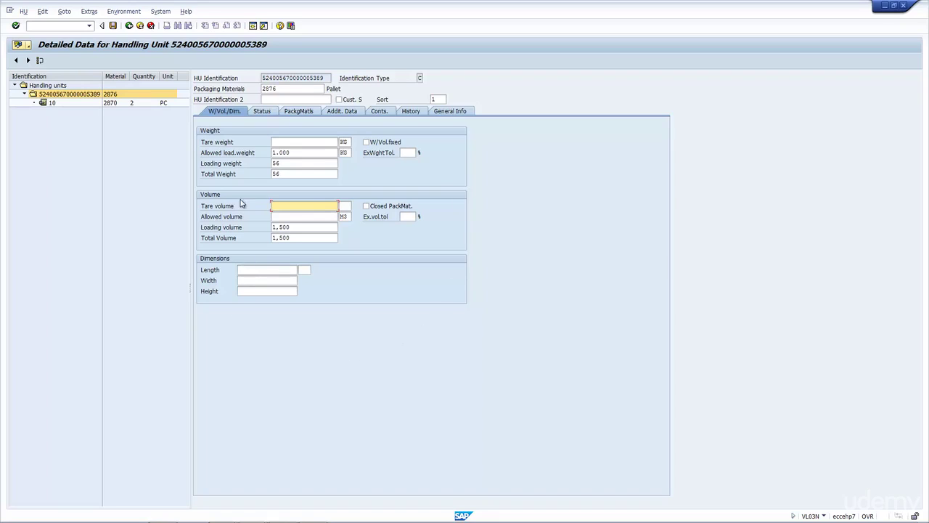
click(263, 112)
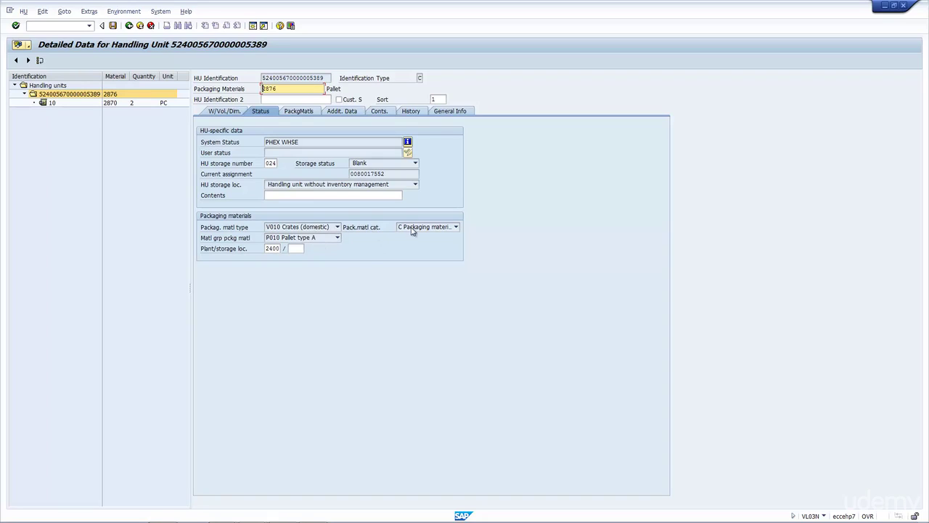
click(300, 113)
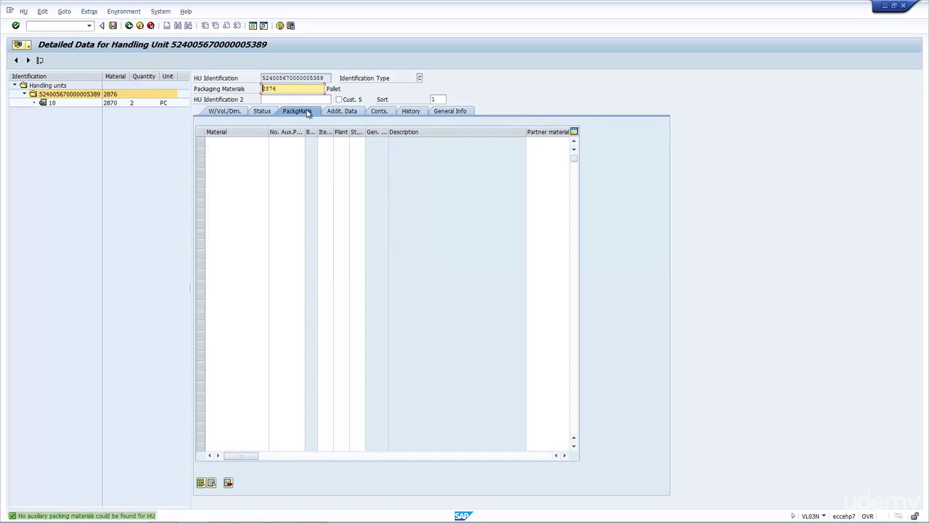
- Examine the handling unit's additional data, including packing instruction, shipping point, sales organization and item category
click(342, 112)
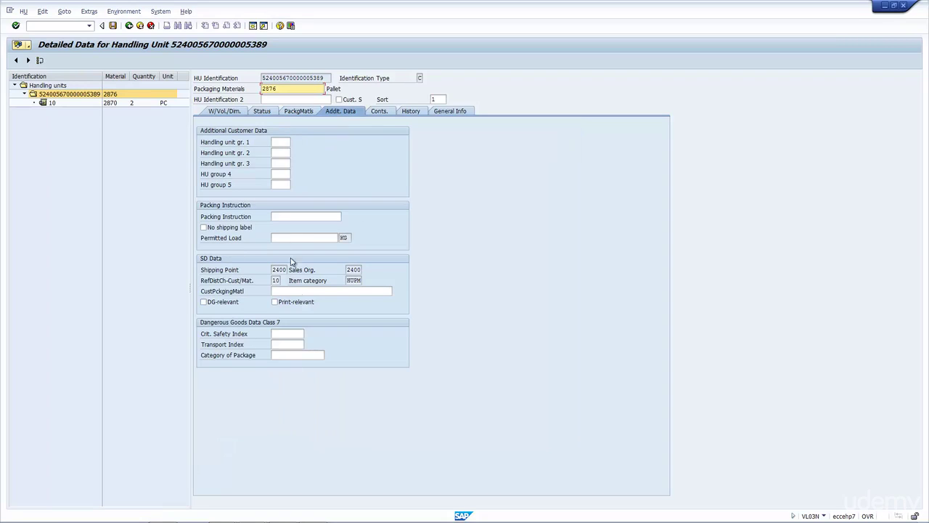
click(281, 216)
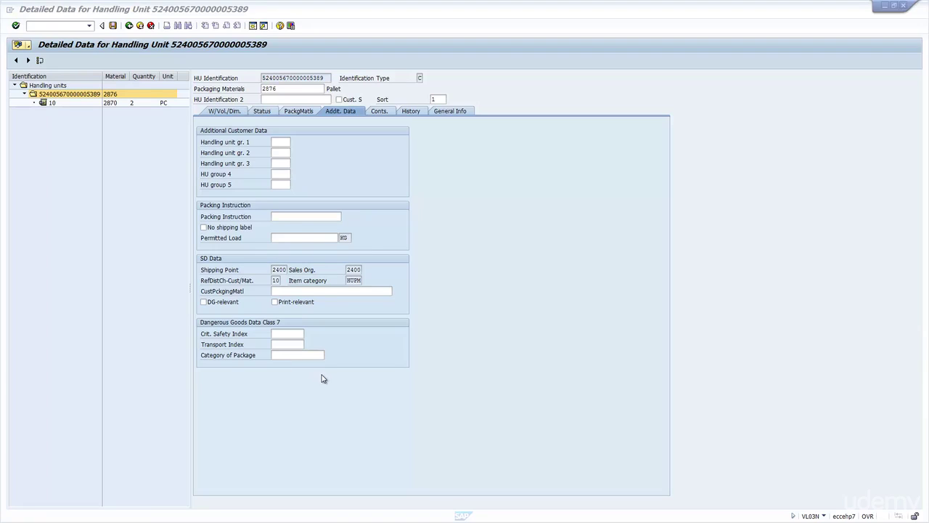
click(275, 270)
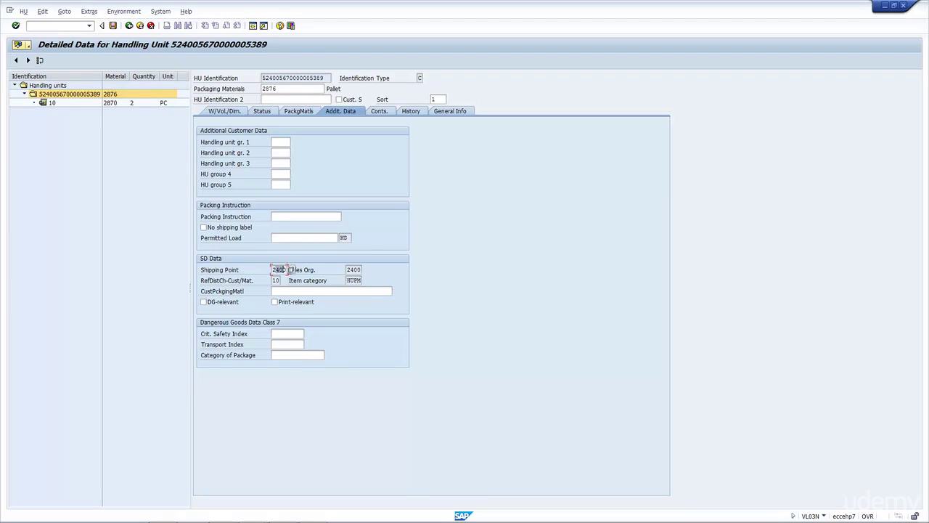
click(351, 270)
click(350, 281)
click(405, 138)
- Examine the handling unit's contents, history and general information, and return to the packing overview
click(379, 111)
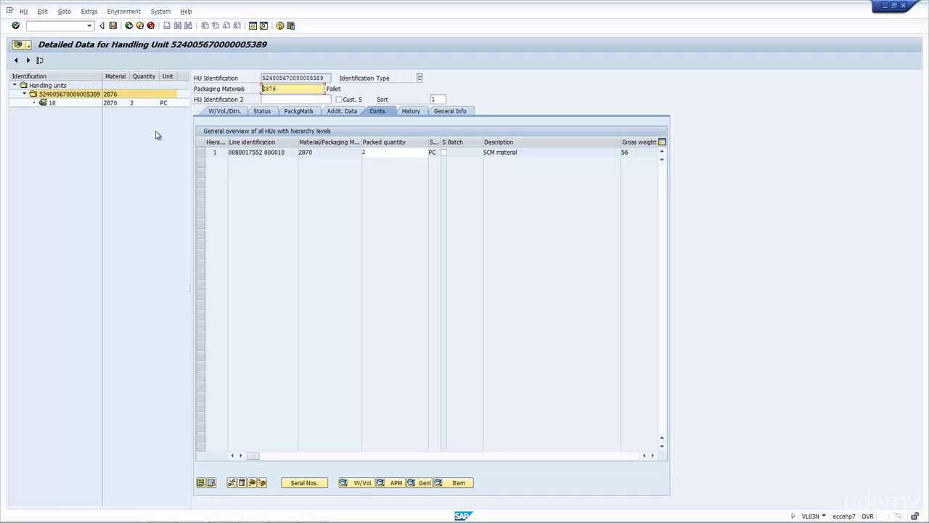
click(411, 110)
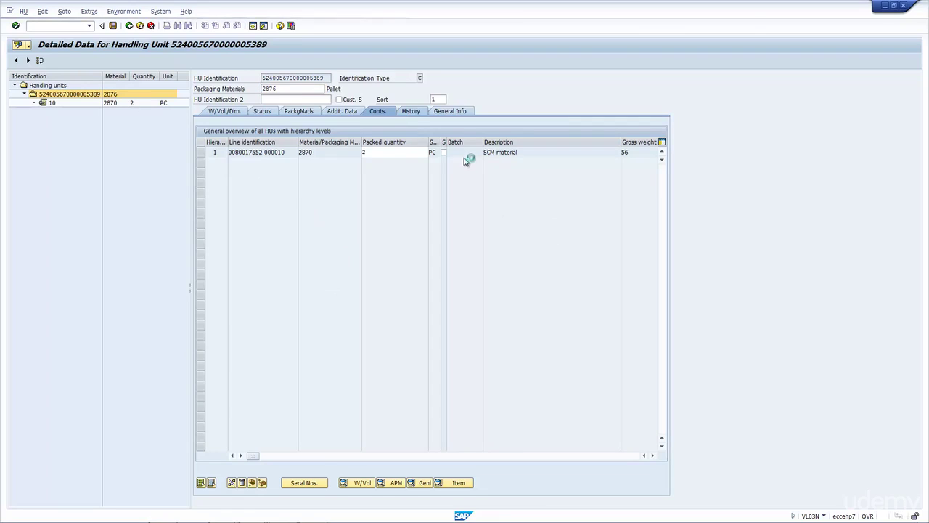
key(ctrl+Page_Down)
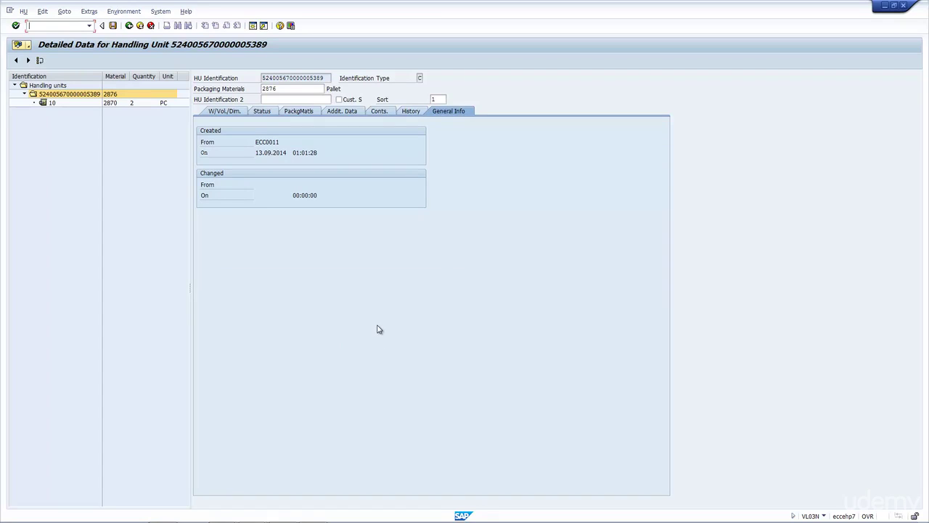
click(129, 25)
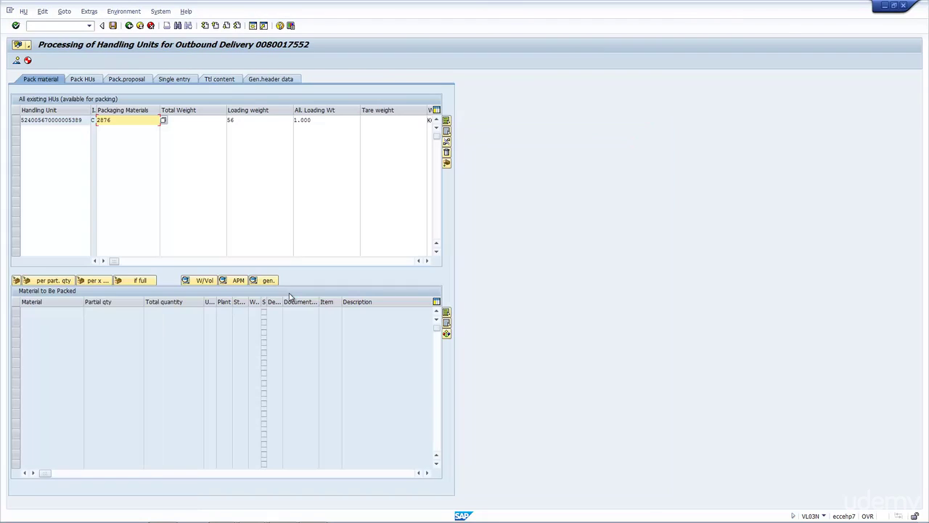
- Save the delivery with its packed handling unit and display the delivery again
double_click(86, 121)
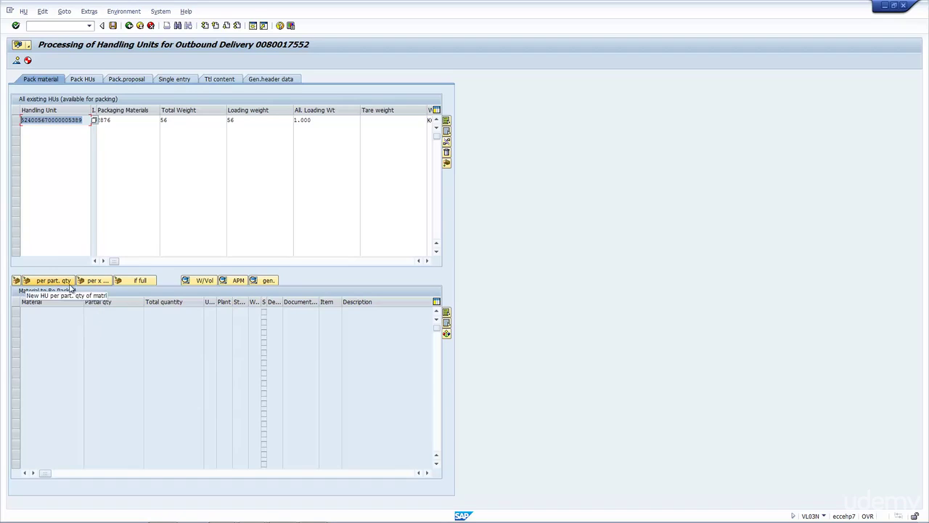
click(113, 27)
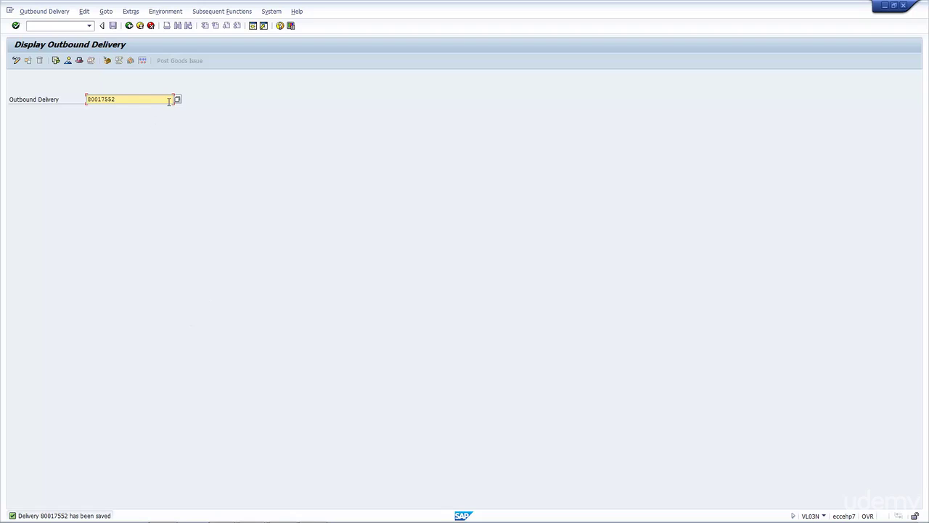
key(Return)
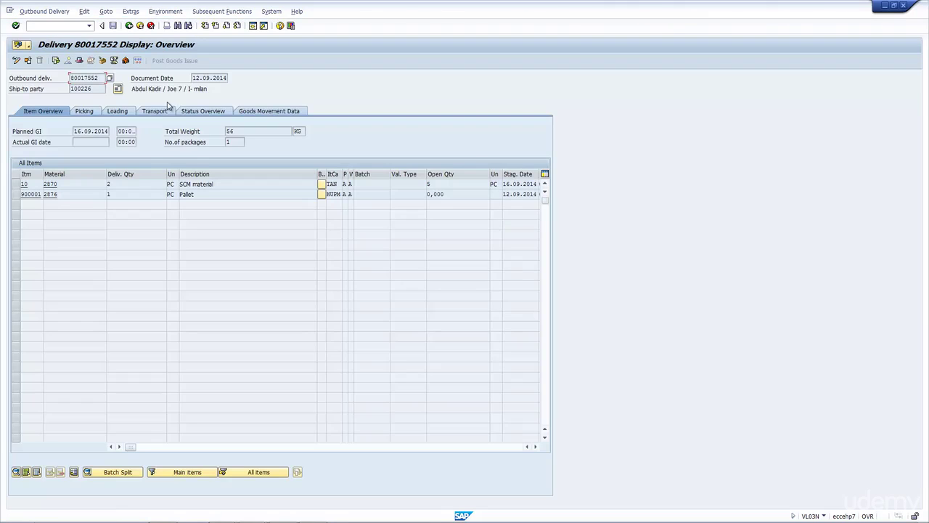
- Widen the item number column and examine the pallet line's item number, material and delivery quantity
drag(43, 174, 61, 174)
click(40, 194)
click(89, 198)
click(152, 194)
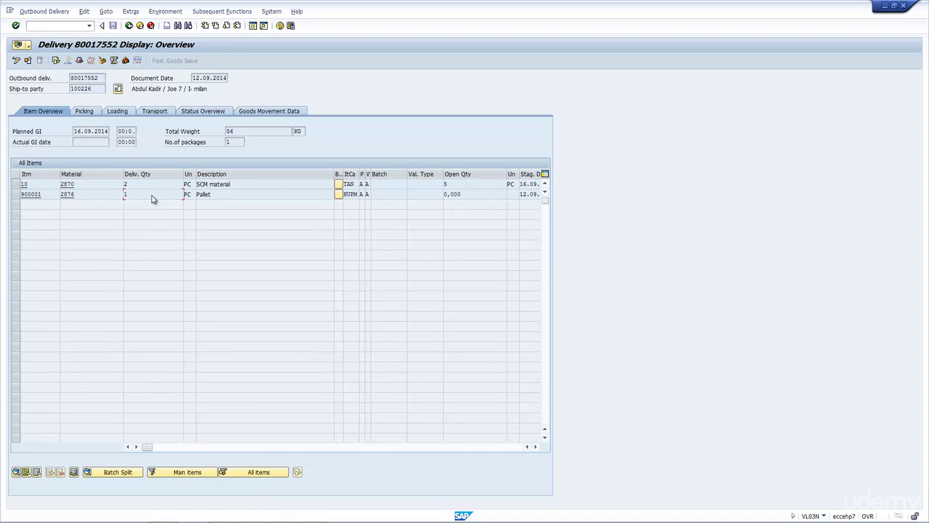
- Open the pallet item's picking details, examine its storage location and storage type, and return to the delivery overview
double_click(152, 194)
click(150, 113)
click(84, 313)
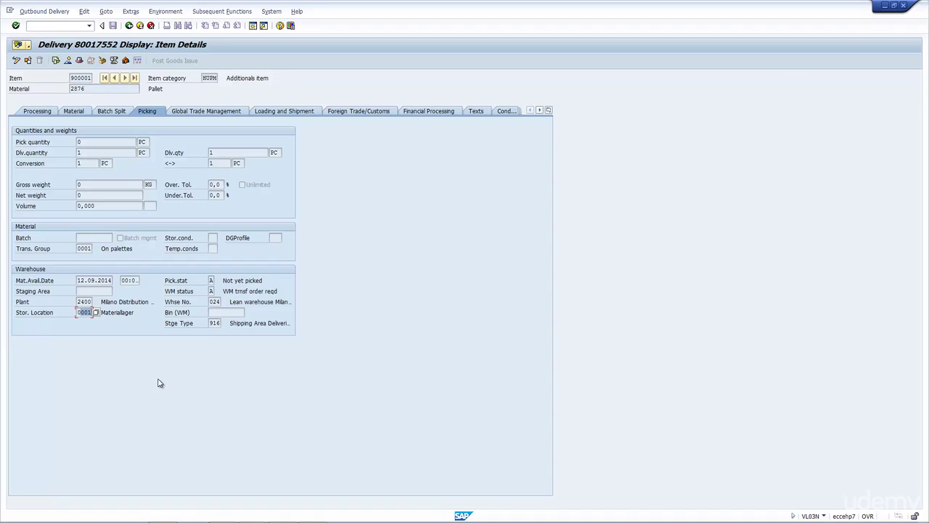
click(77, 313)
click(212, 323)
drag(211, 323, 222, 323)
click(90, 313)
click(129, 25)
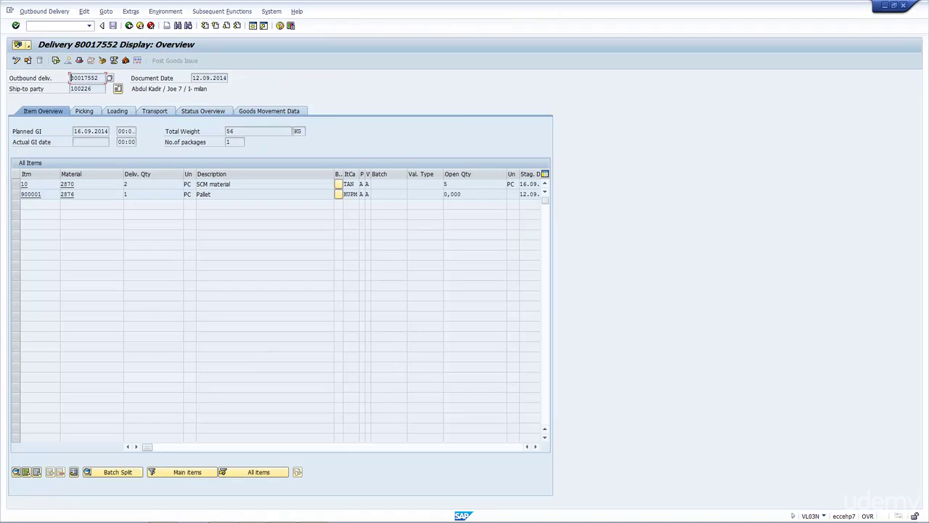
- Display the delivery's handling units and examine the hierarchy levels of the pallet and the packed material
click(83, 110)
click(101, 62)
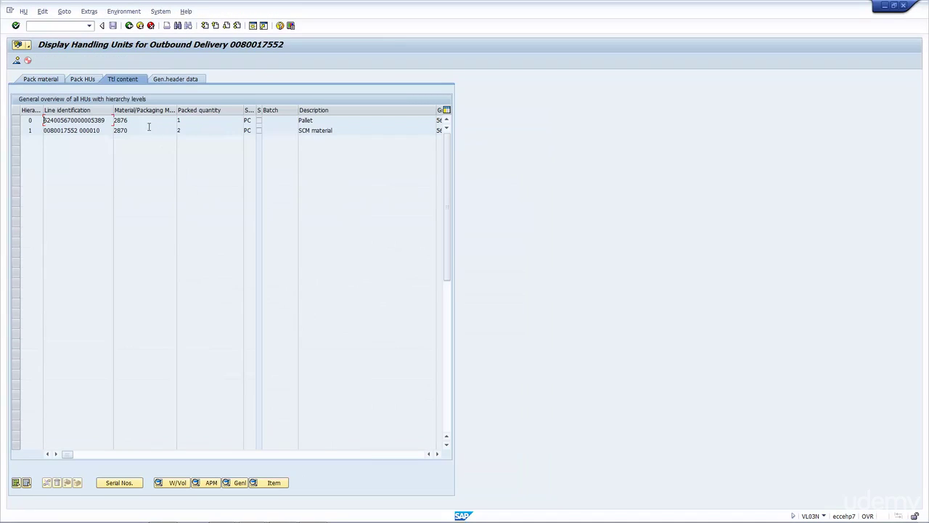
drag(61, 122, 133, 127)
click(33, 122)
click(22, 131)
double_click(22, 131)
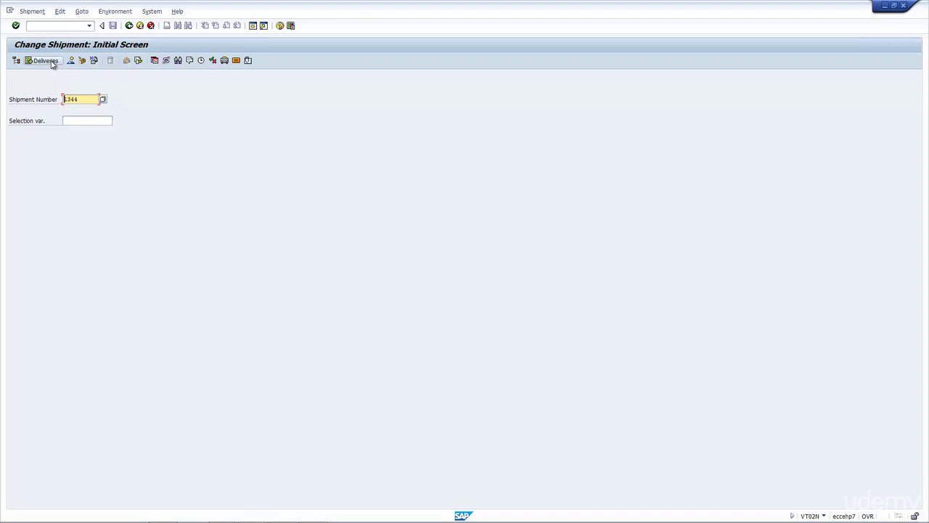
- Open the current shipment for change with transaction VT02N and go to its handling unit packing
click(49, 27)
text(/nvt02n)
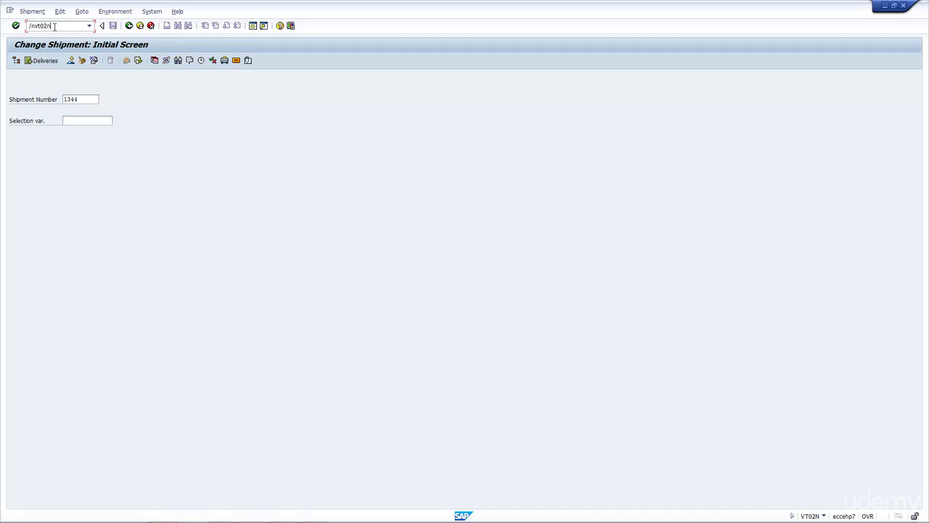
key(Return)
click(82, 61)
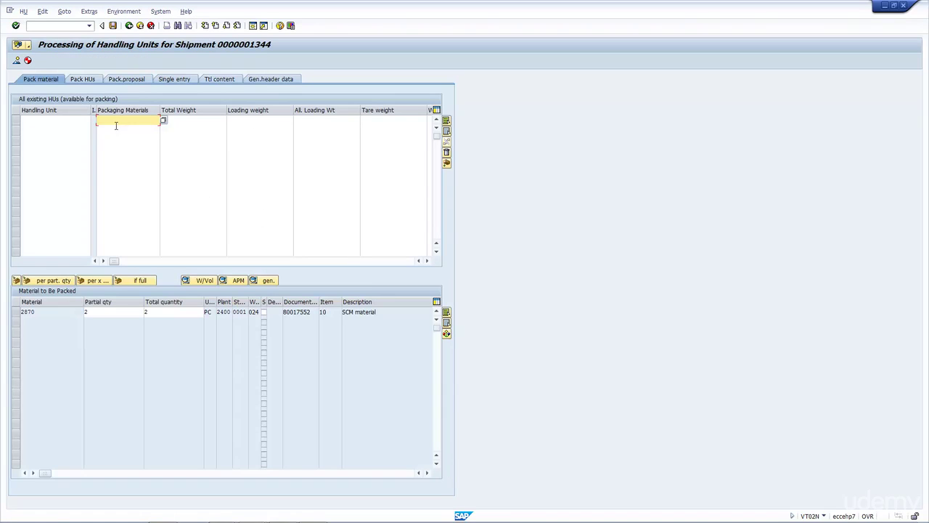
- Create a handling unit with packaging material 2876 and pack the 2 PC of material 2870 into it
click(114, 120)
click(115, 130)
key(Return)
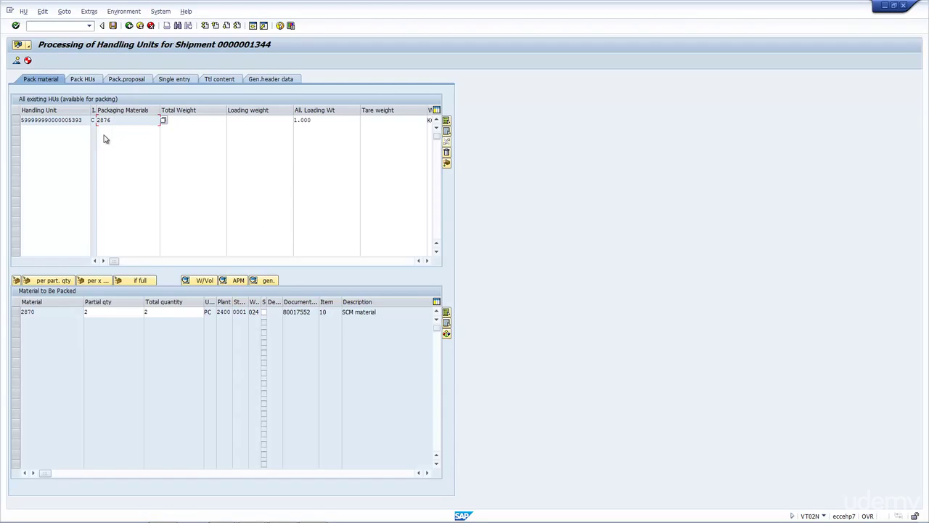
click(15, 120)
click(15, 312)
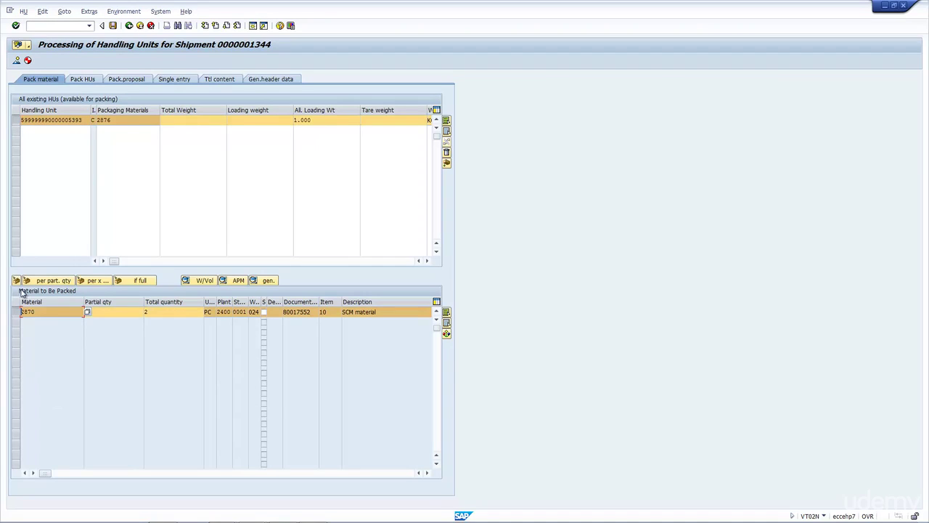
click(16, 280)
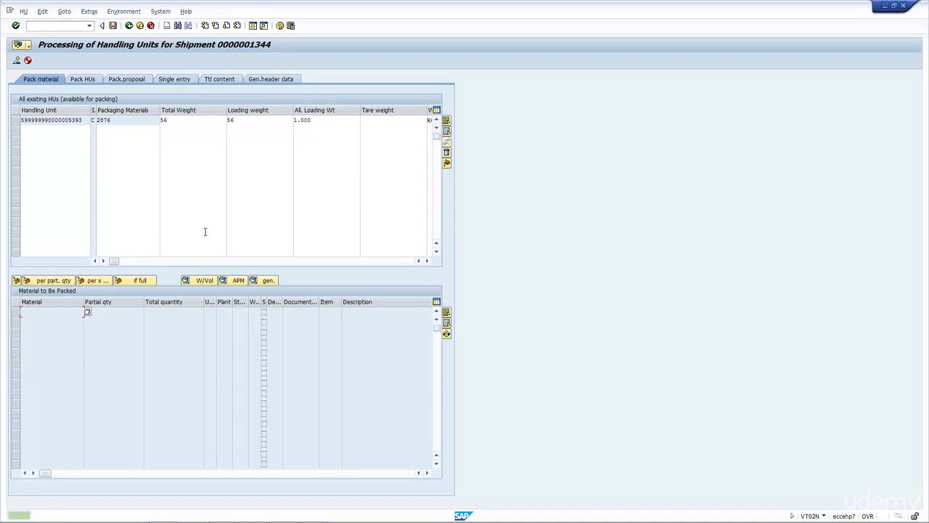
- Examine the new handling unit's status, weight, volume and additional data, and save the shipment
double_click(45, 120)
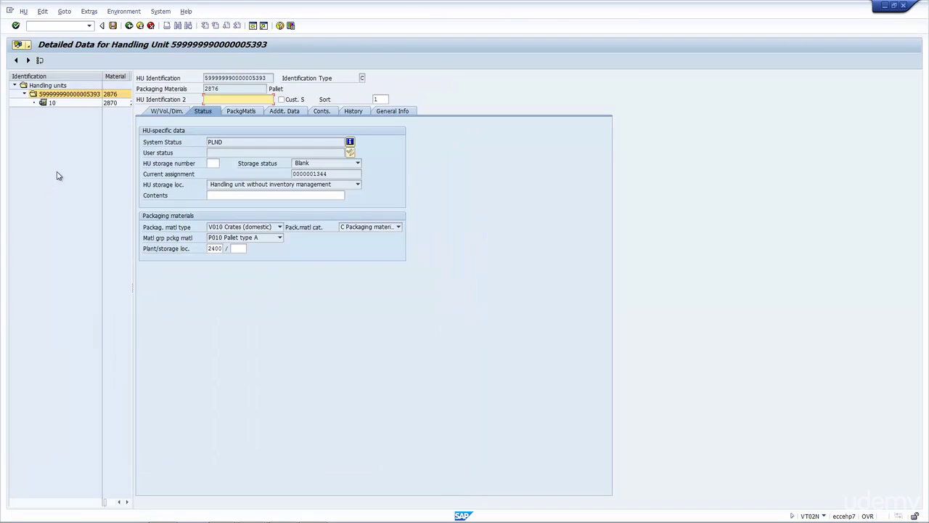
click(233, 142)
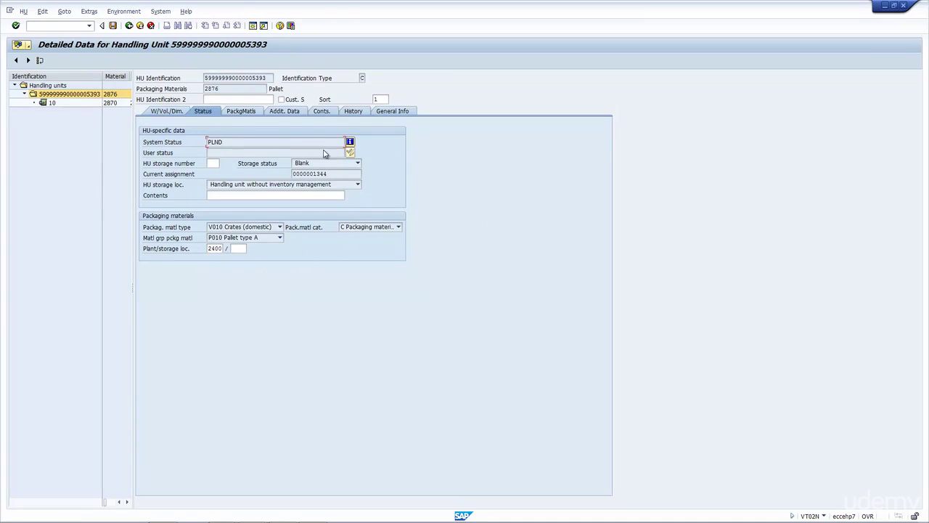
click(167, 112)
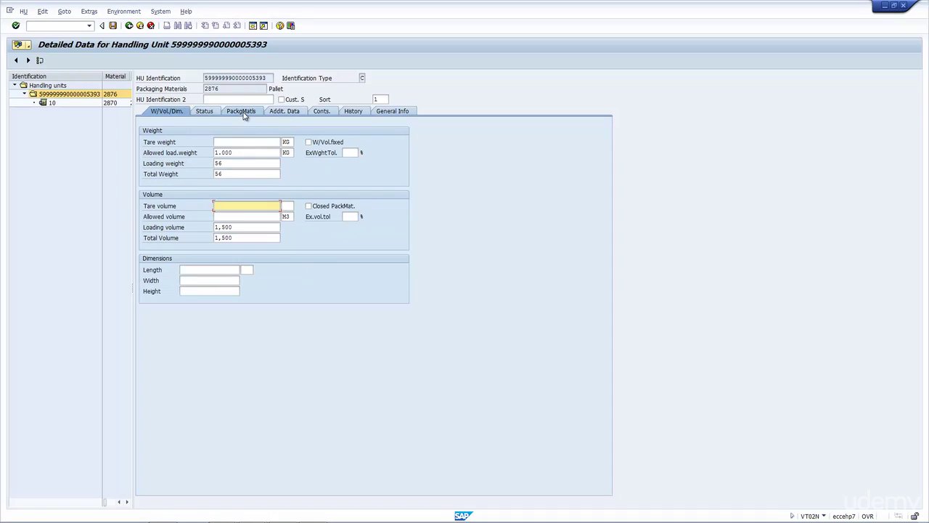
click(294, 114)
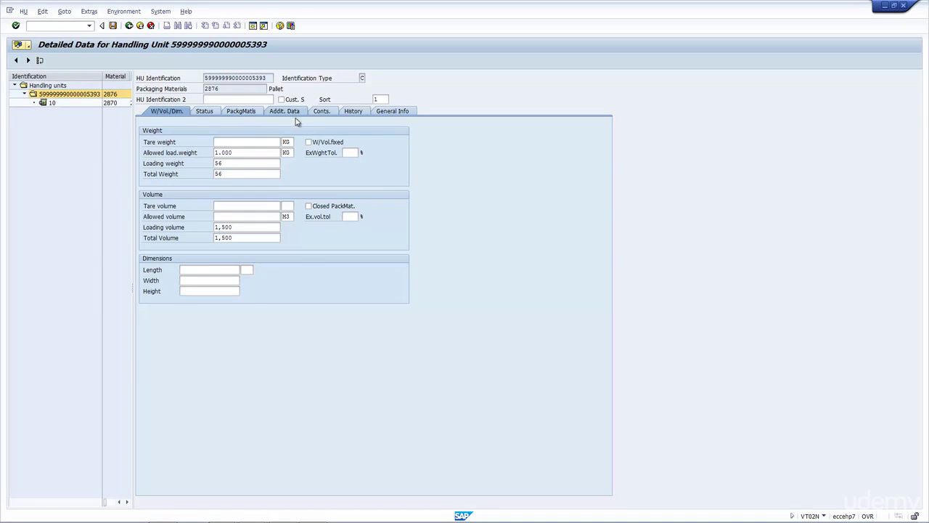
click(382, 115)
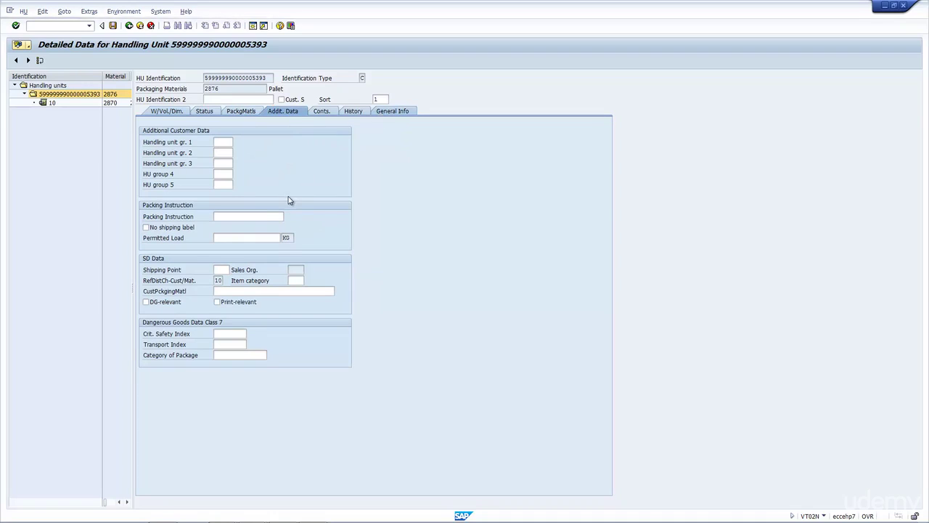
click(112, 25)
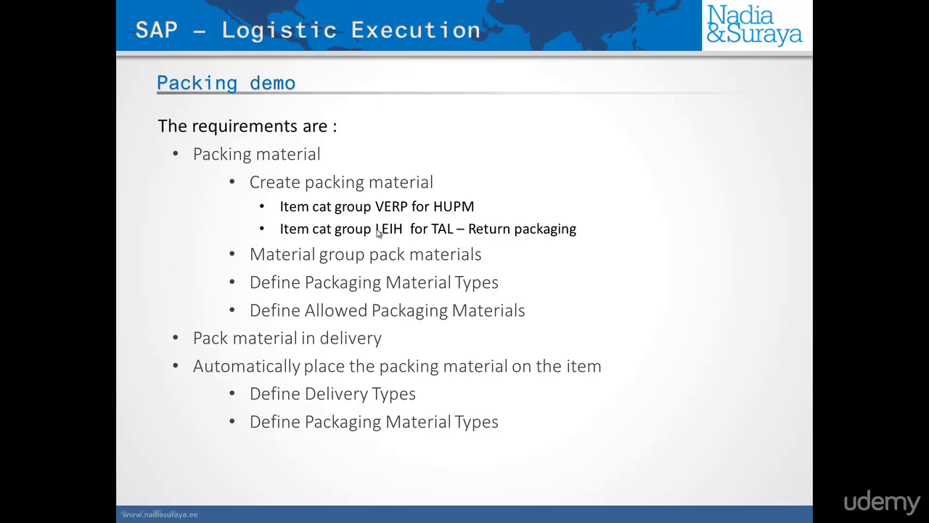
- Switch from the slide show to SAP and start material creation with transaction MM01
key(alt+Tab)
key(alt+Tab)
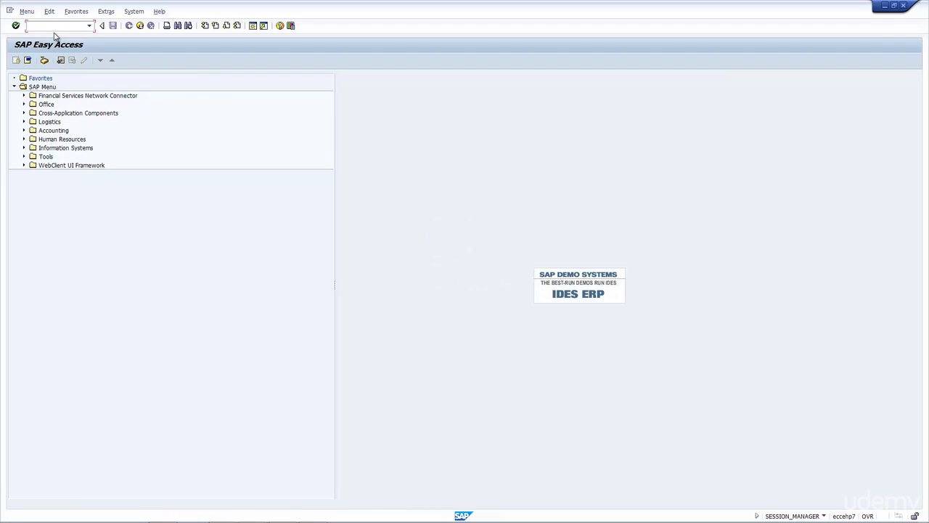
text(/n)
text(mm01)
key(Return)
- Look through the available material types for returnable packaging (LEIH) and packaging (VERP) without choosing one
click(106, 111)
click(106, 112)
scroll(92, 171, down, 5)
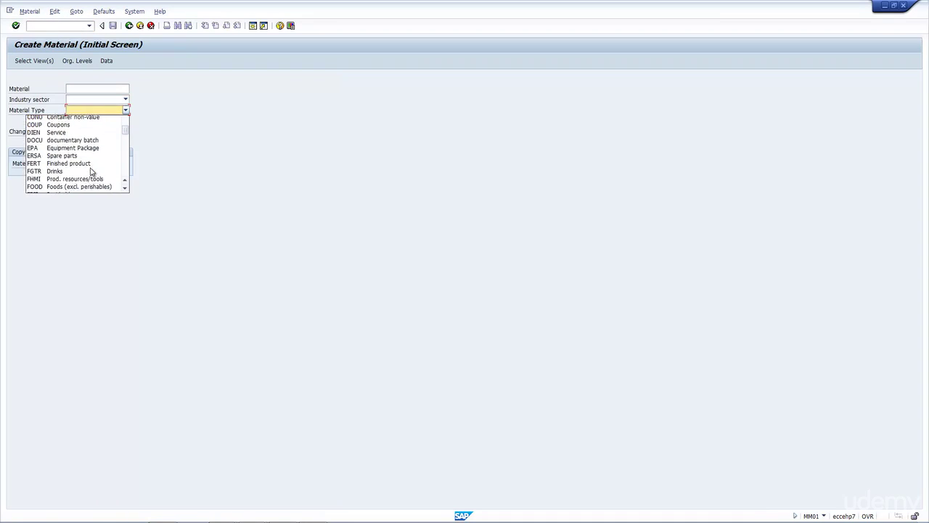
scroll(92, 172, down, 4)
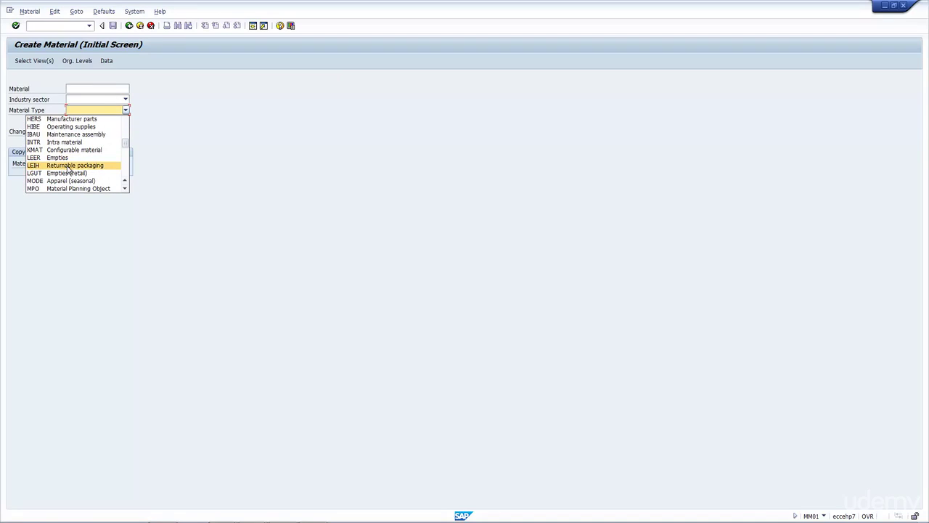
scroll(68, 170, down, 9)
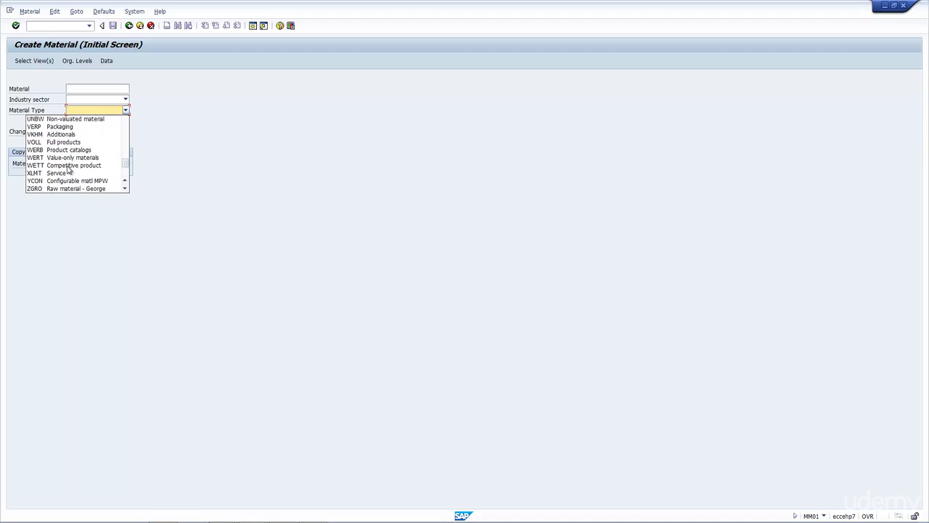
scroll(63, 169, down, 3)
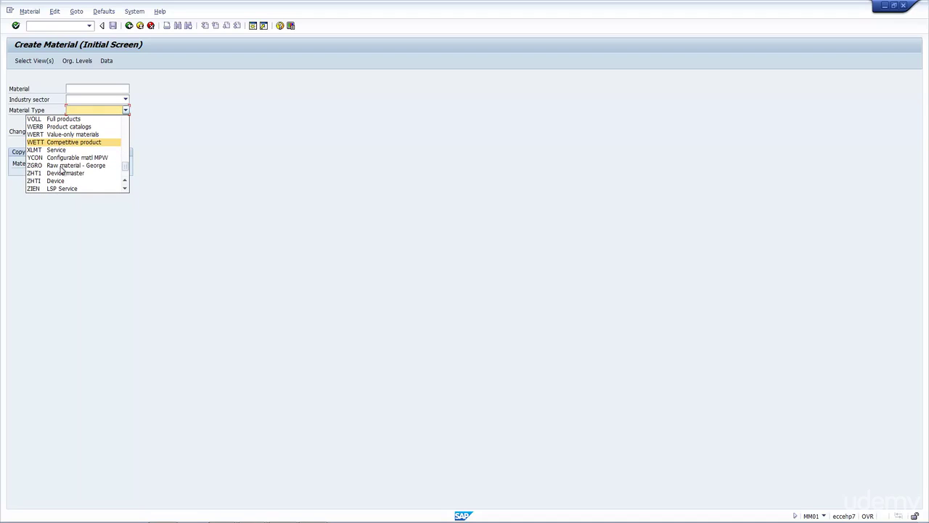
scroll(62, 170, up, 3)
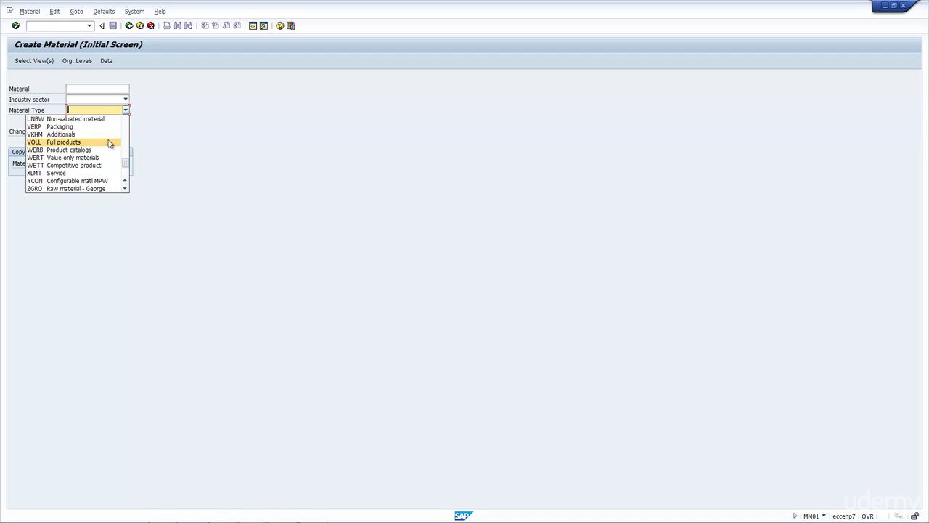
click(230, 148)
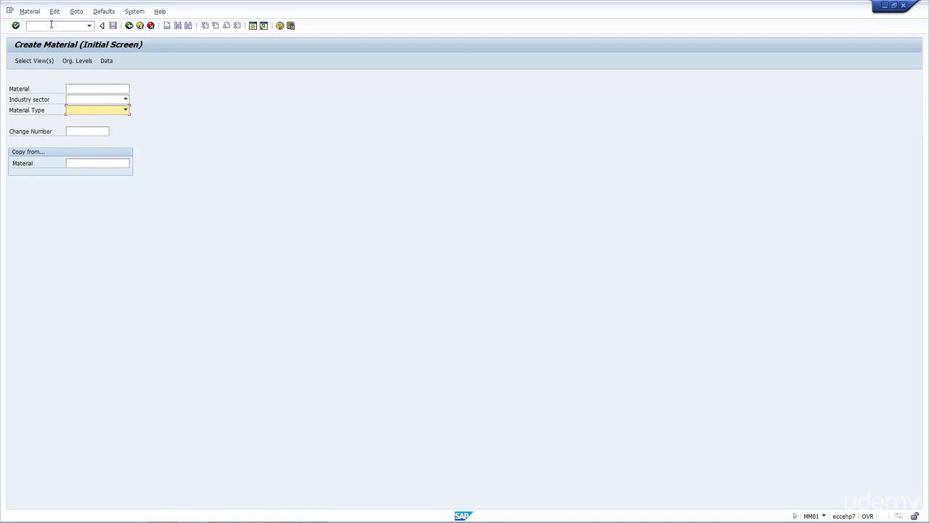
- Switch from creating to displaying a material and call up the view selection for material 2876
click(29, 12)
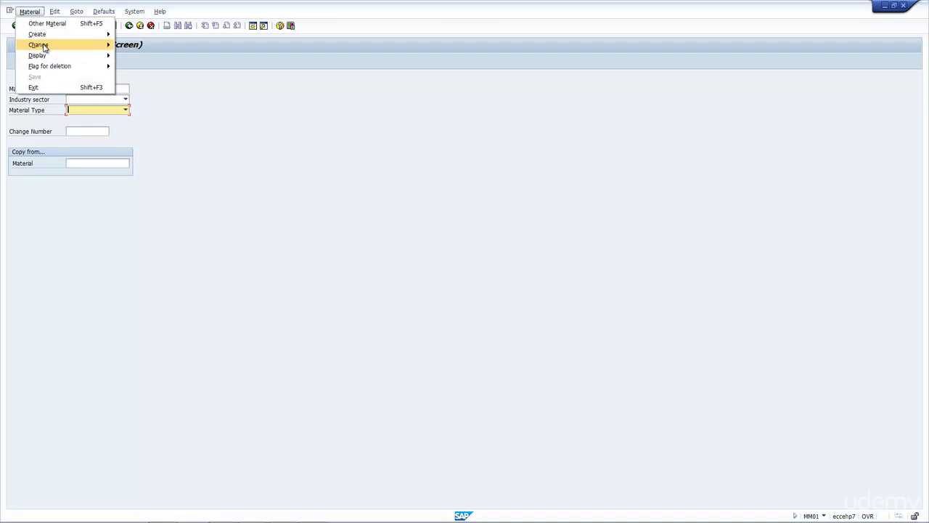
mouse_move(60, 57)
click(135, 56)
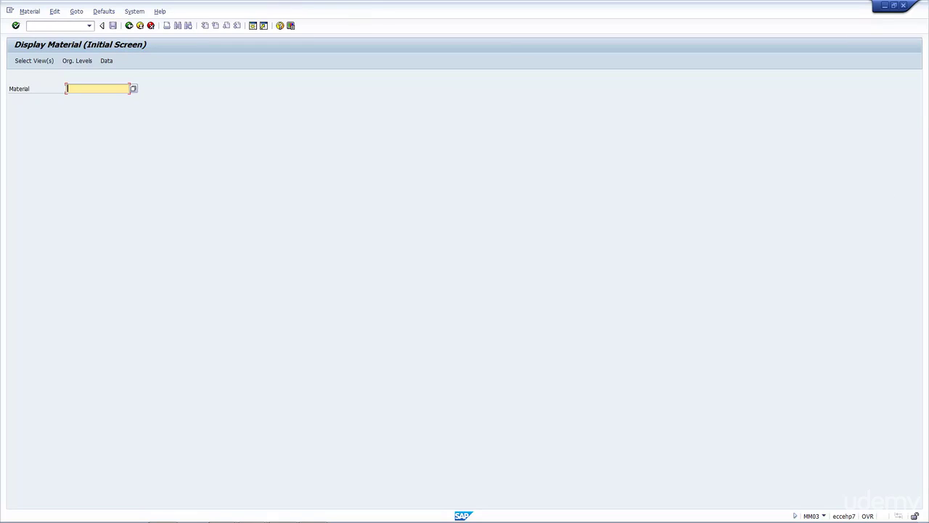
text(2876)
click(110, 87)
key(Return)
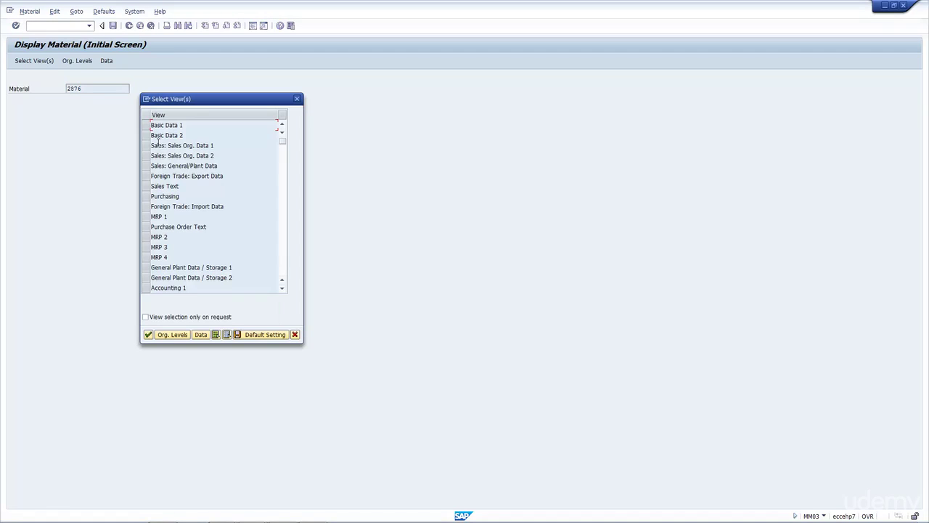
- Choose the Basic Data 1 and 2, Sales Org. Data 1 and 2, Sales General/Plant and General Plant Data / Storage 1 and 2 views
click(146, 125)
click(146, 135)
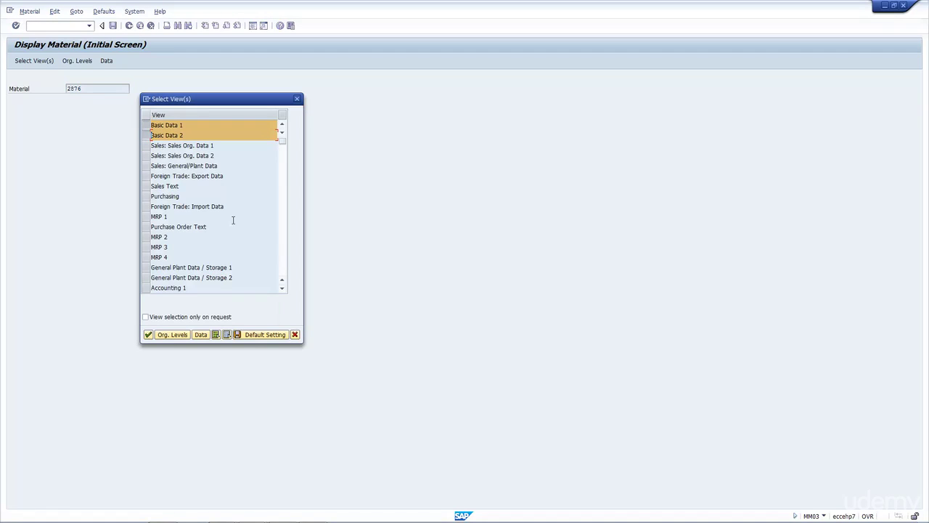
click(146, 166)
click(147, 154)
click(147, 145)
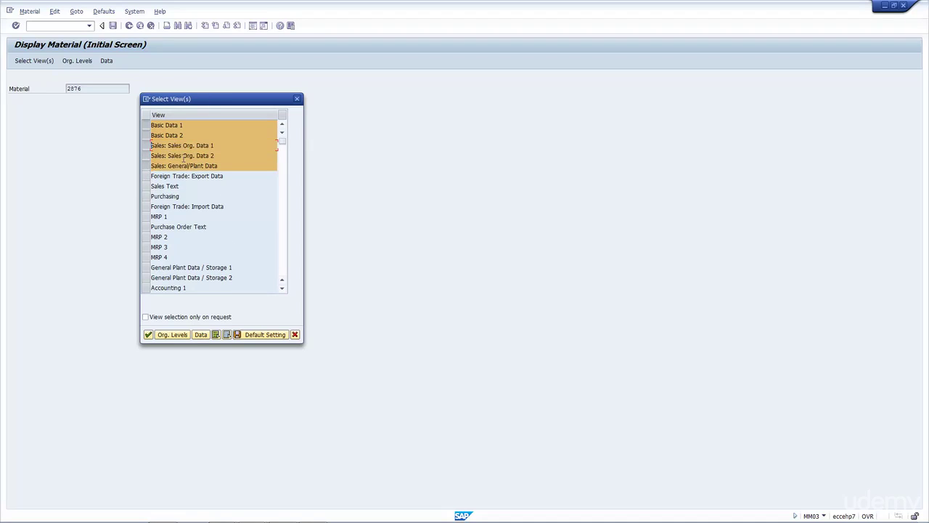
click(146, 268)
click(146, 278)
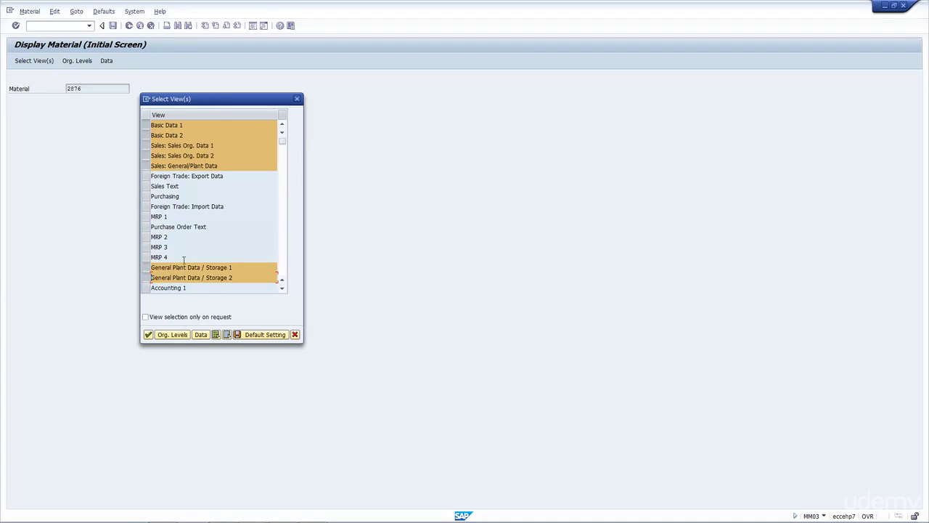
click(148, 335)
- Set the organizational levels to plant 2400, sales organization 2400 and distribution channel 10, and display the material
click(152, 114)
click(153, 123)
click(154, 125)
click(154, 134)
click(154, 135)
click(153, 145)
click(154, 146)
click(153, 156)
key(Return)
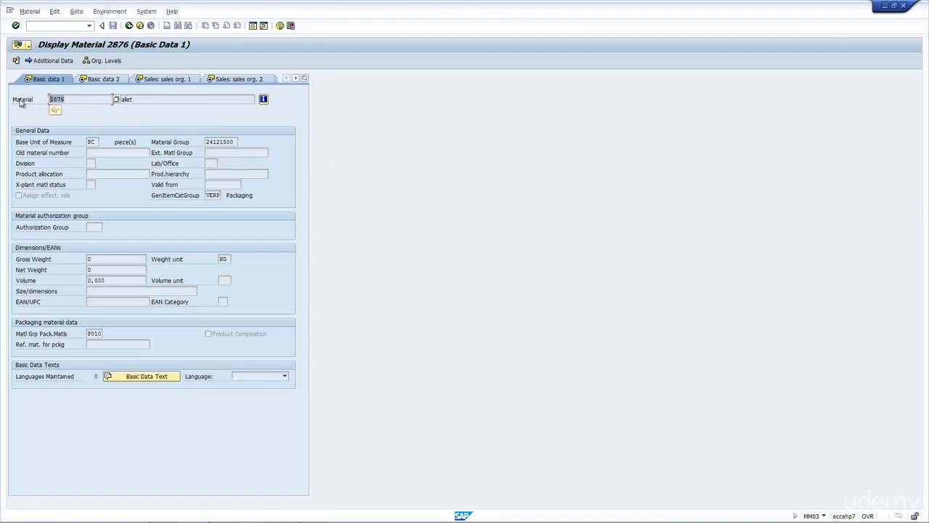
- Examine the pallet's base unit of measure, general item category group and packaging material group in Basic Data 1
key(Tab)
click(93, 142)
click(211, 196)
drag(87, 333, 100, 333)
- Review the pallet's Basic Data 2 and both sales organization views, and examine its item category groups
click(109, 79)
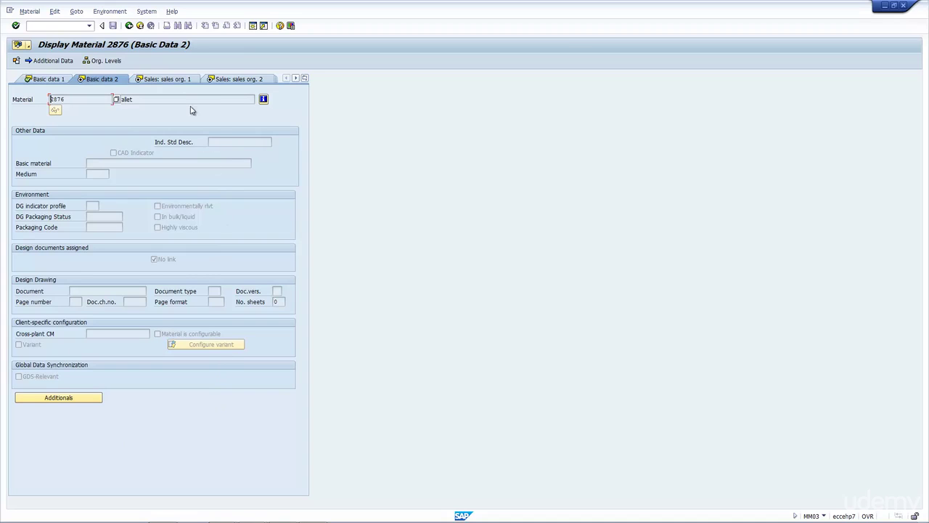
click(173, 80)
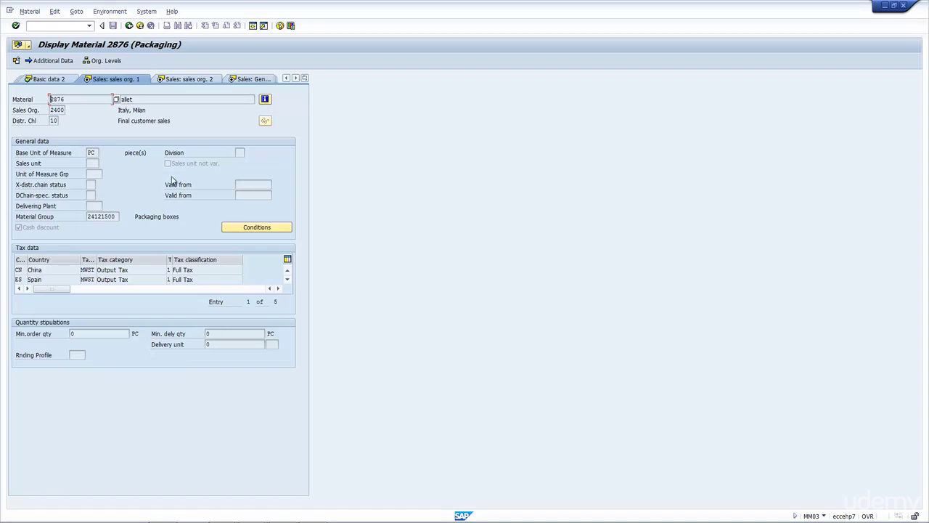
click(175, 80)
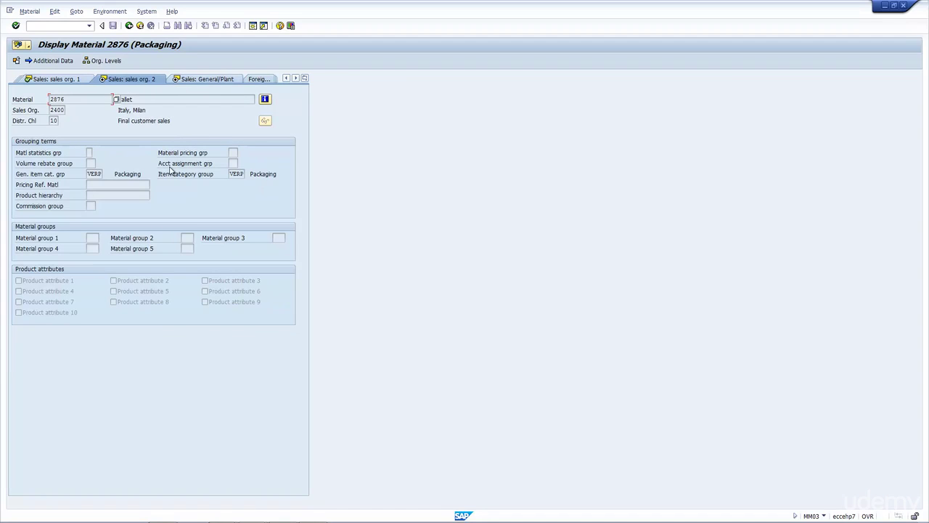
click(91, 174)
- Examine the pallet's transportation group, loading group, packaging material group and packaging material type in the Sales General/Plant view
click(197, 80)
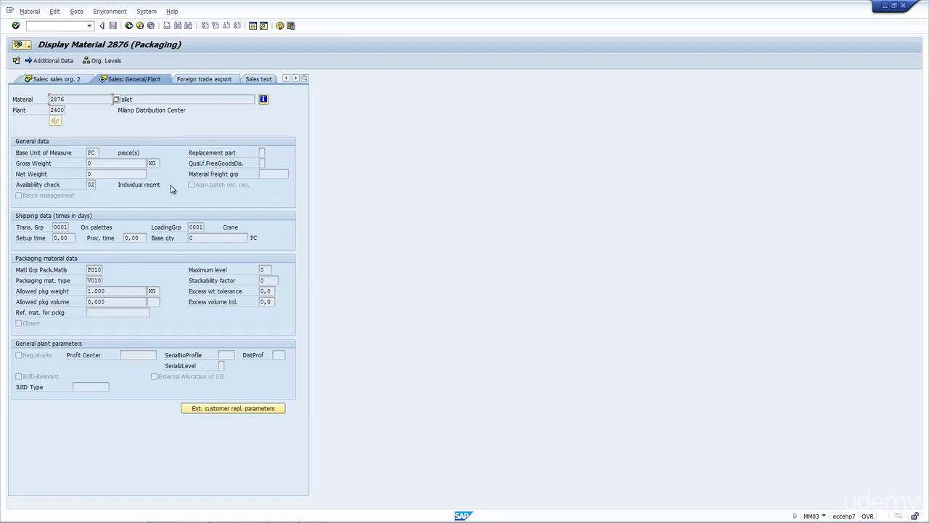
click(55, 227)
click(194, 227)
click(88, 269)
click(89, 280)
click(101, 270)
click(90, 281)
click(96, 269)
click(93, 280)
- Switch to the PowerPoint slide show, read the packing demo requirements, and return to SAP
mouse_move(222, 513)
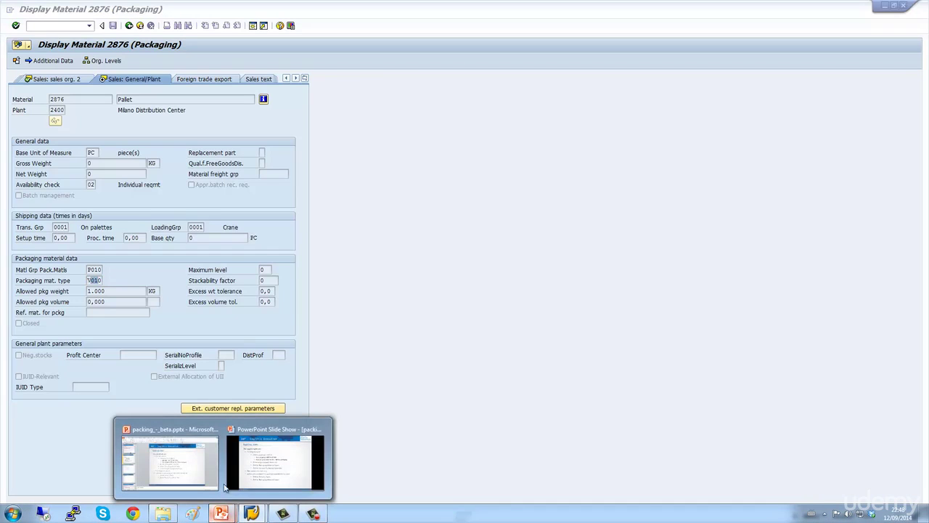
click(262, 470)
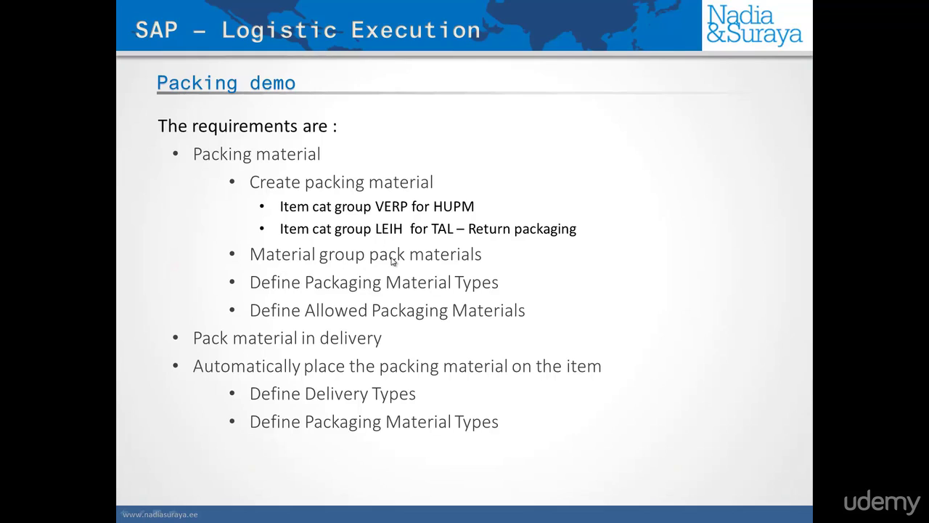
key(alt+Tab)
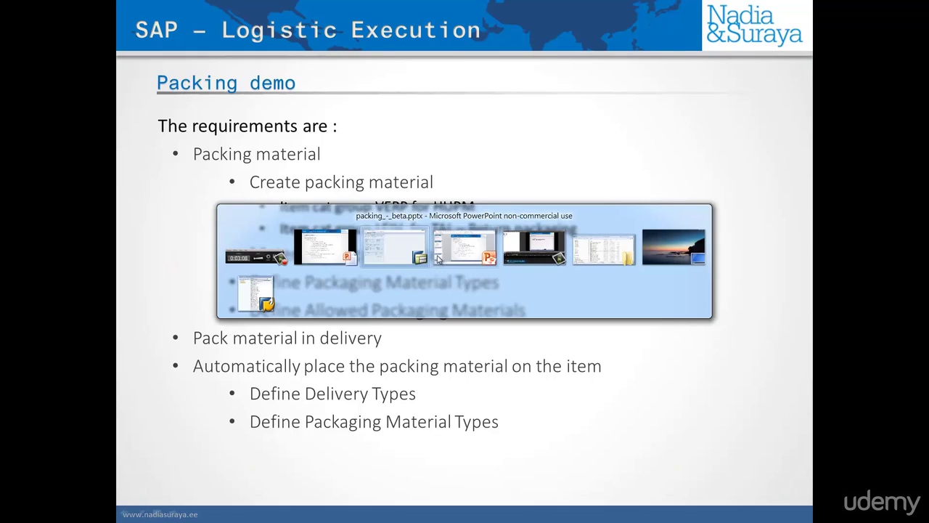
- Leave the material display, start transaction SPRO and open the SAP Reference IMG
click(74, 25)
text(/n)
key(Return)
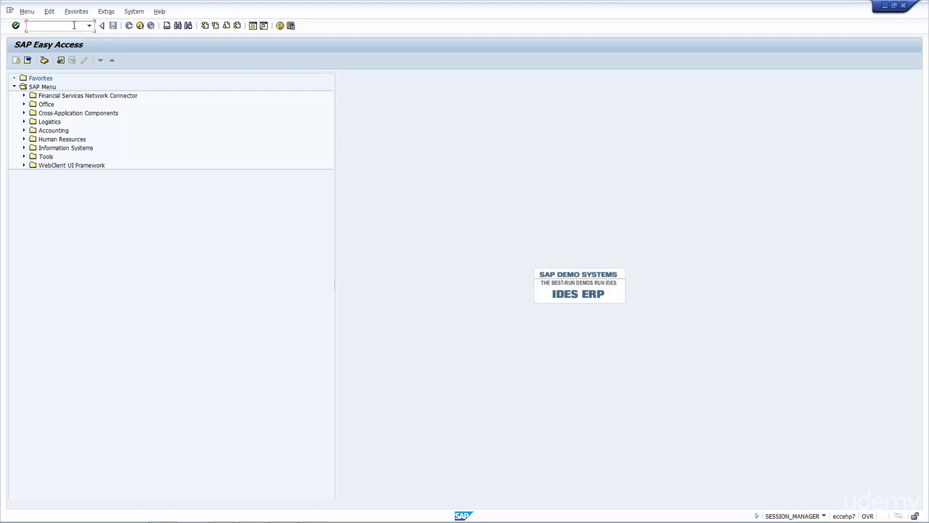
text(spro)
key(Return)
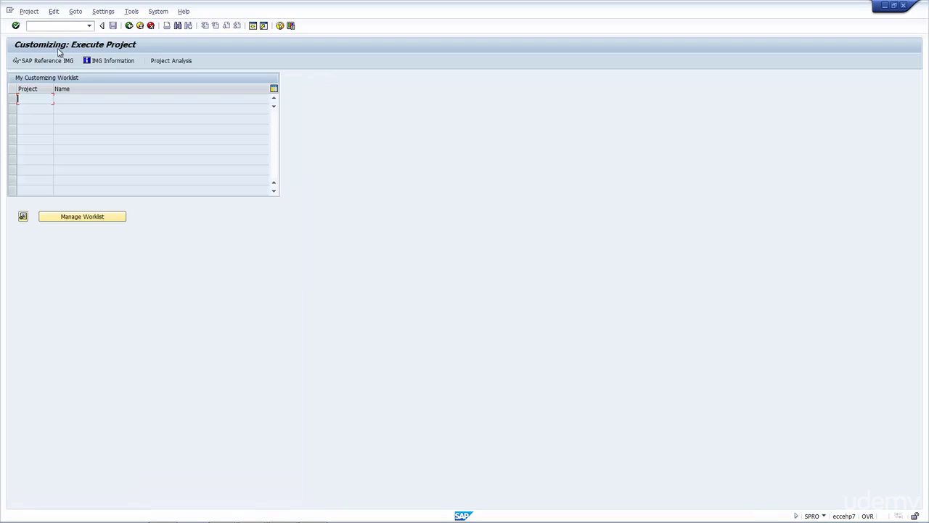
key(F5)
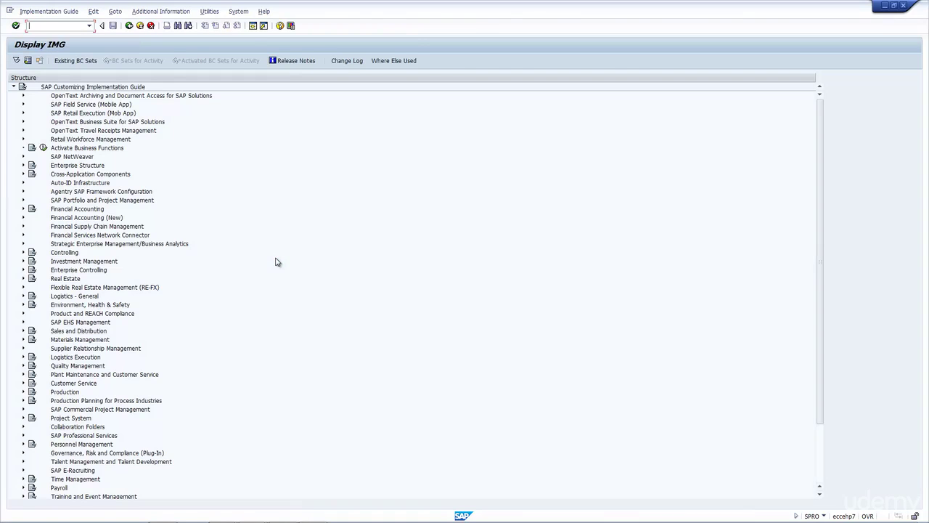
- Expand Logistics Execution, Shipping and Packing in the Implementation Guide structure to list the packing activities
click(75, 356)
click(23, 356)
scroll(20, 391, down, 3)
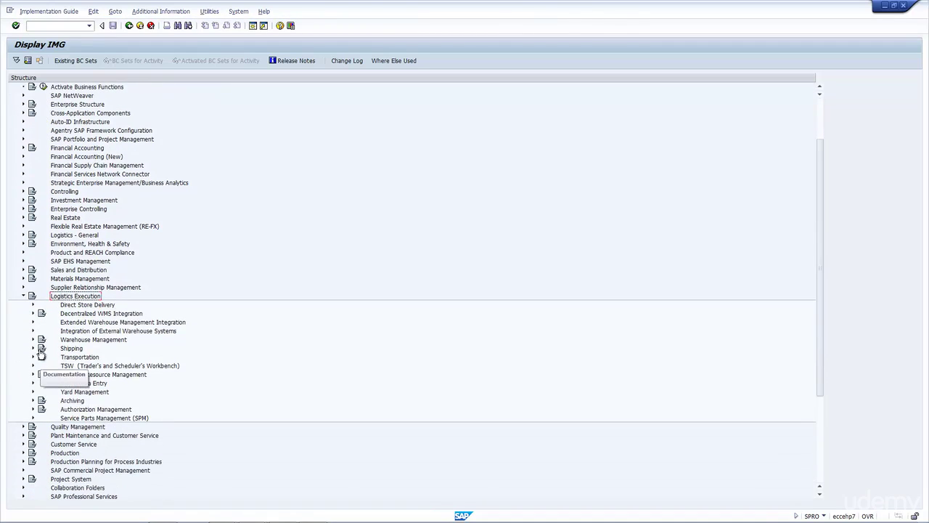
click(33, 347)
scroll(40, 394, down, 3)
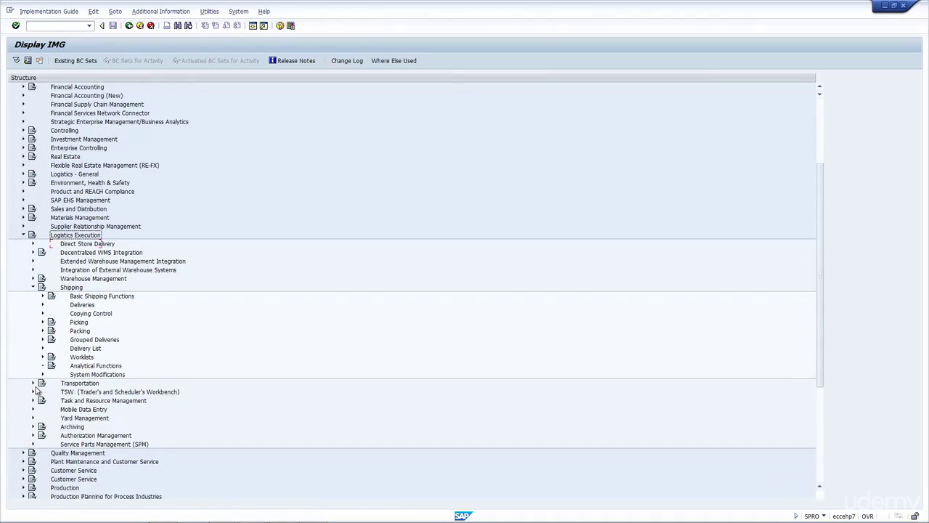
click(80, 322)
click(42, 321)
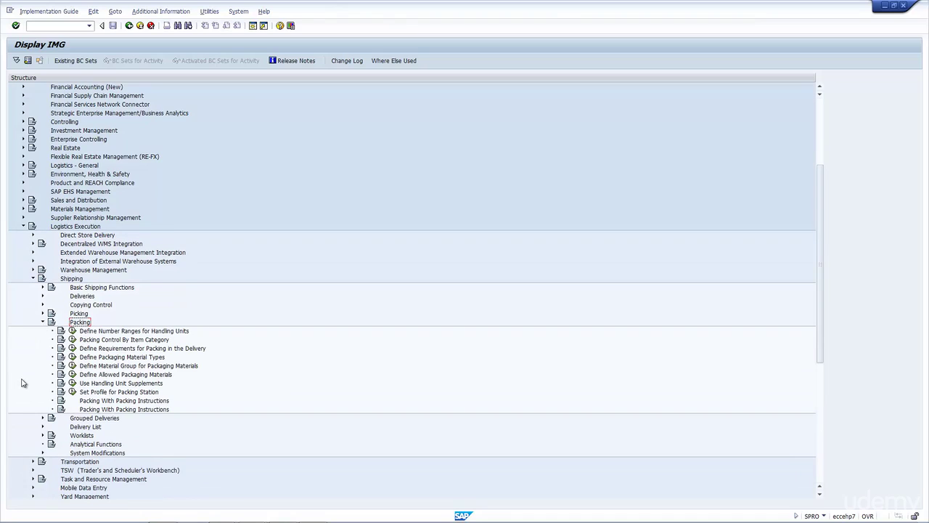
- Switch to the PowerPoint slide show, check the packing material requirements, and return to SAP
click(223, 514)
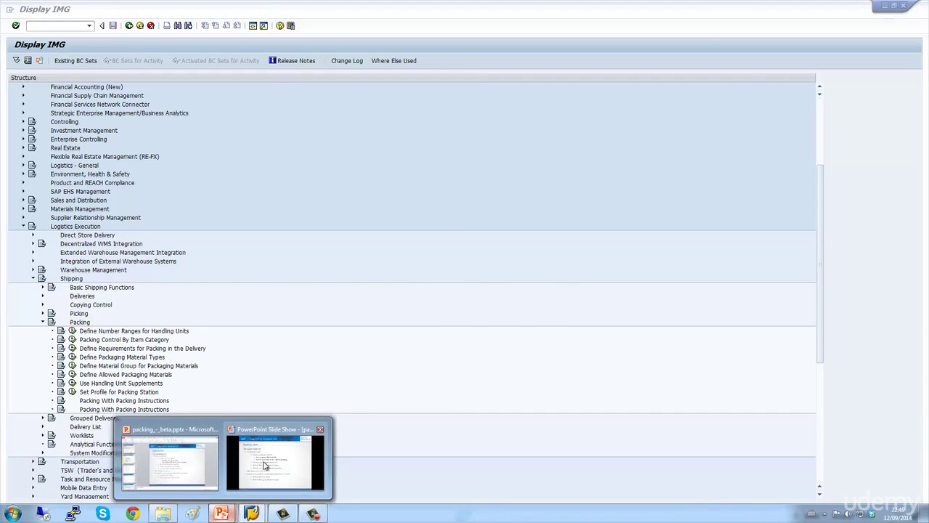
click(267, 461)
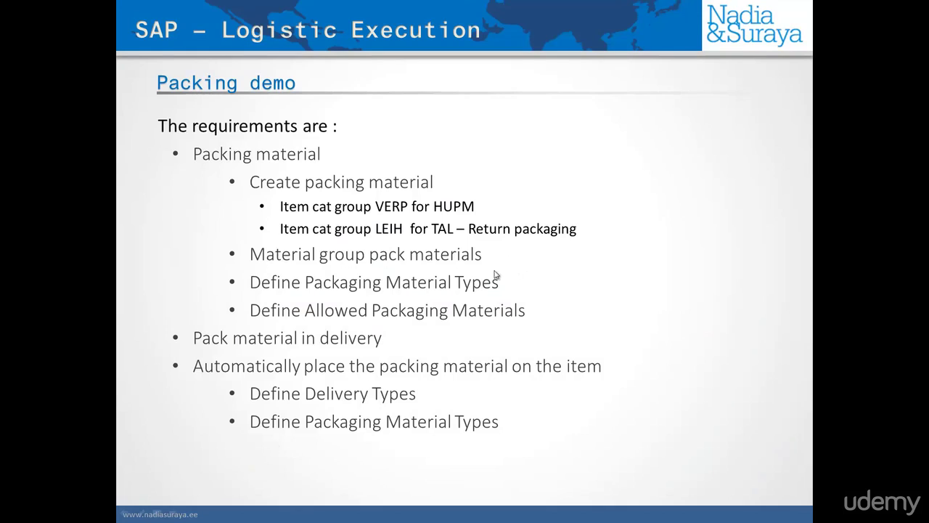
key(alt+Tab)
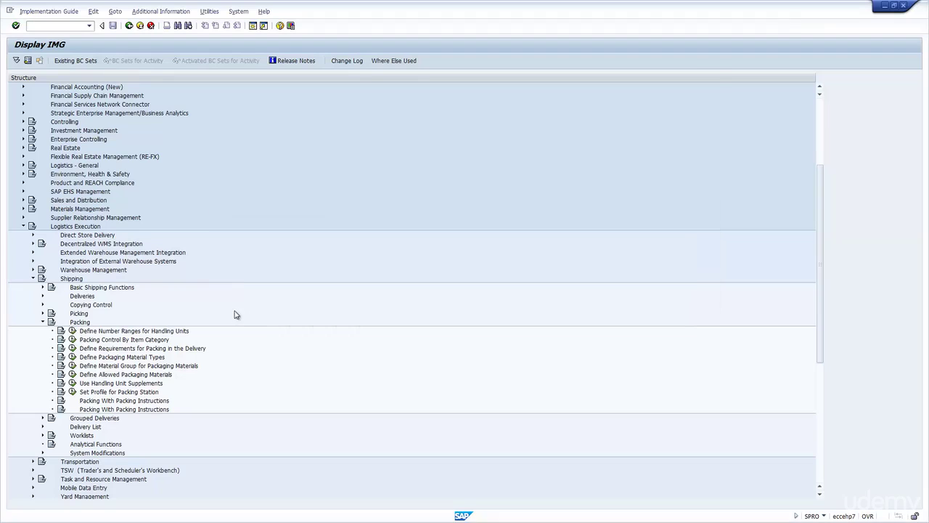
- Open Define Material Group for Packaging Materials, look through the material group entries, and return to the Implementation Guide
click(136, 366)
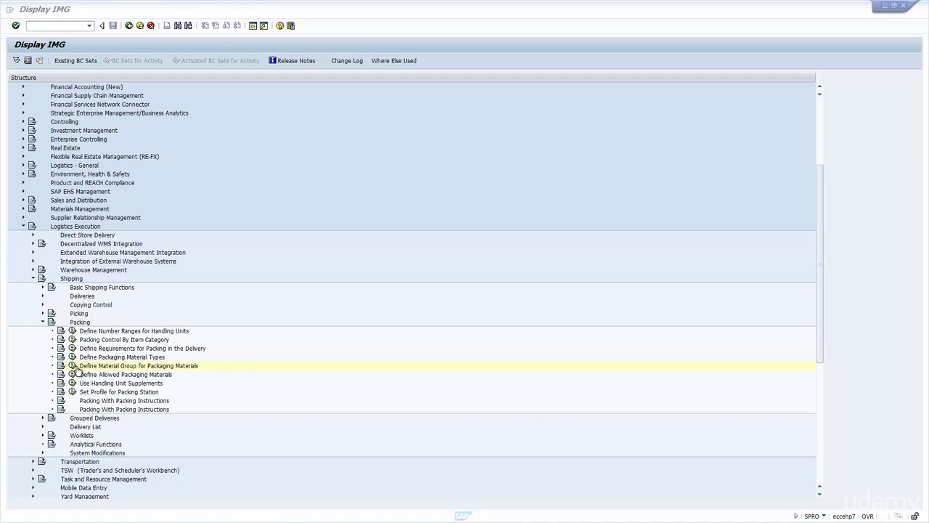
click(72, 365)
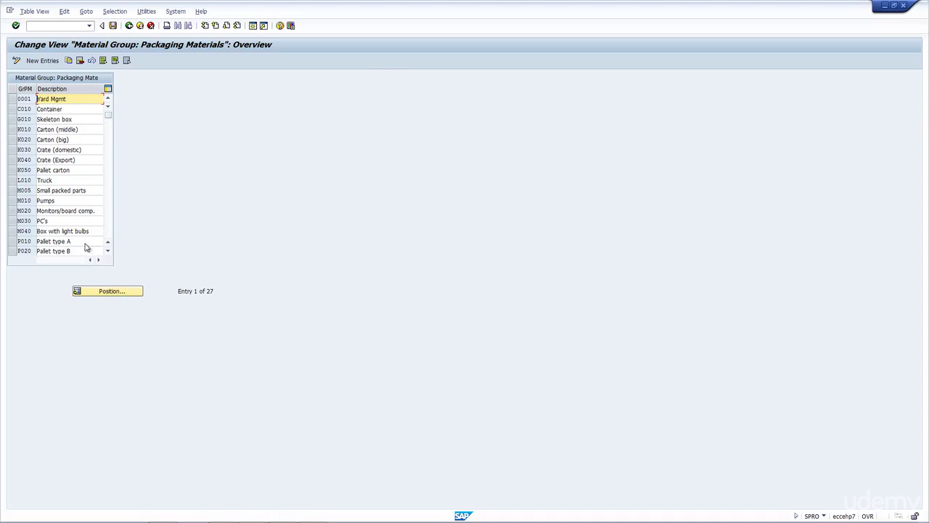
click(110, 198)
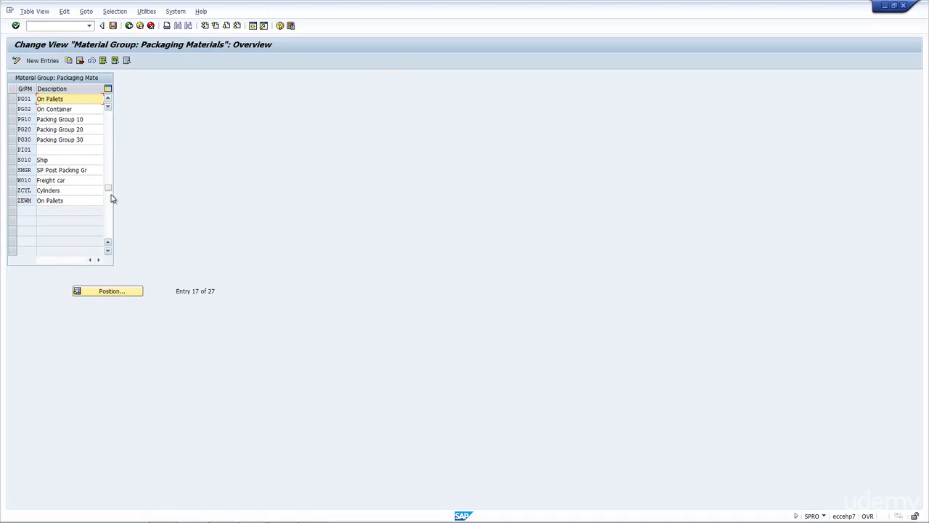
scroll(87, 152, up, 2)
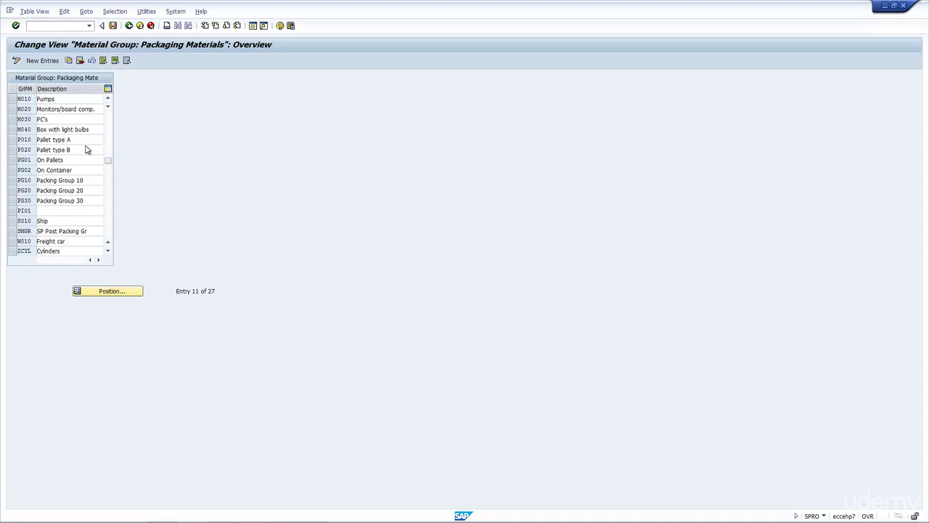
scroll(12, 132, up, 1)
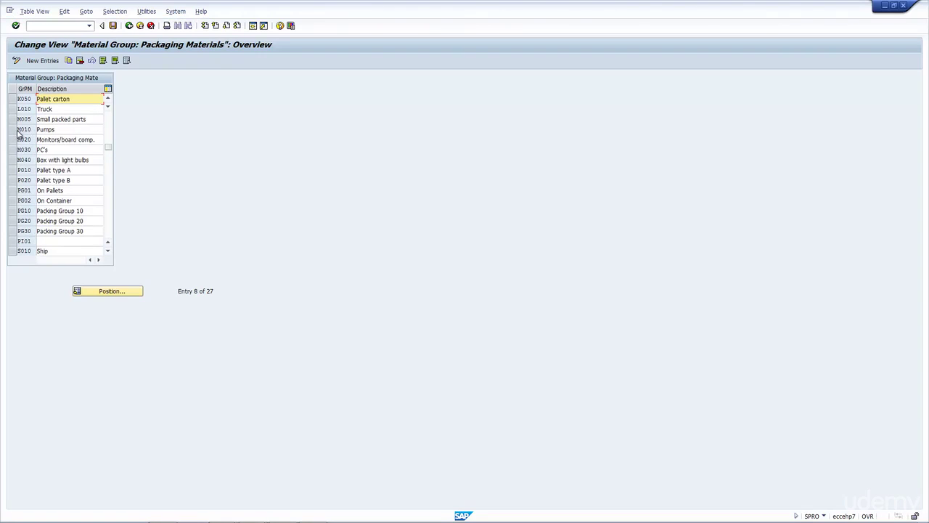
click(127, 26)
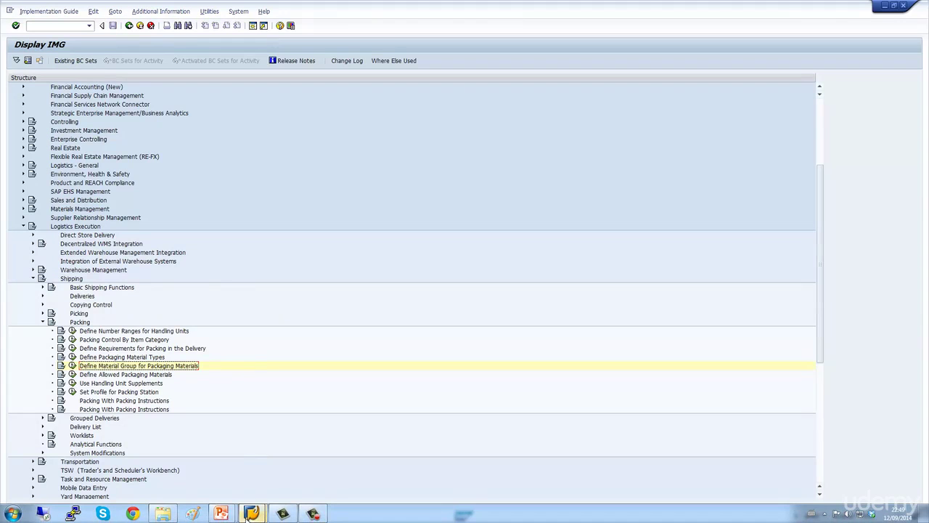
- Check the Packing demo slide in PowerPoint for the next customizing requirement and switch back to SAP
mouse_move(251, 513)
click(255, 476)
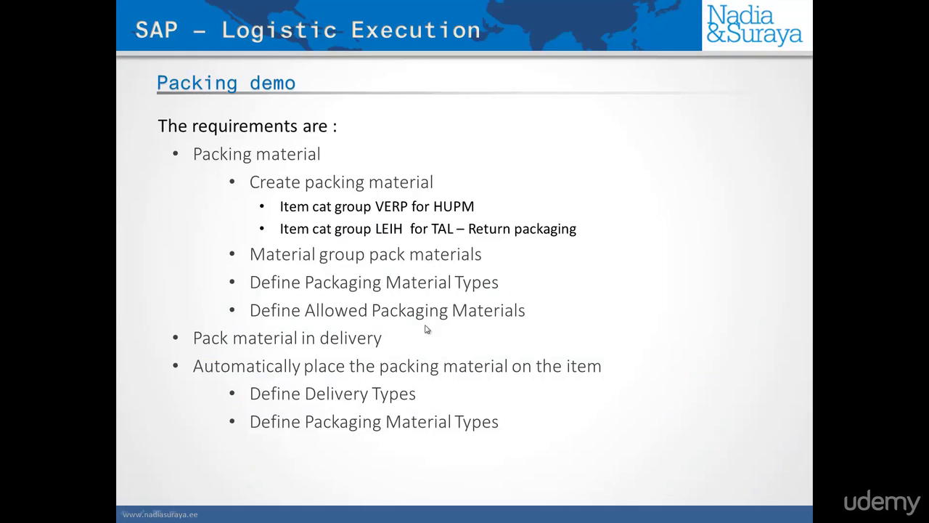
key(alt+Tab)
- Open Define Packaging Material Types and display the details of type V010, Crates (domestic)
click(124, 357)
click(73, 356)
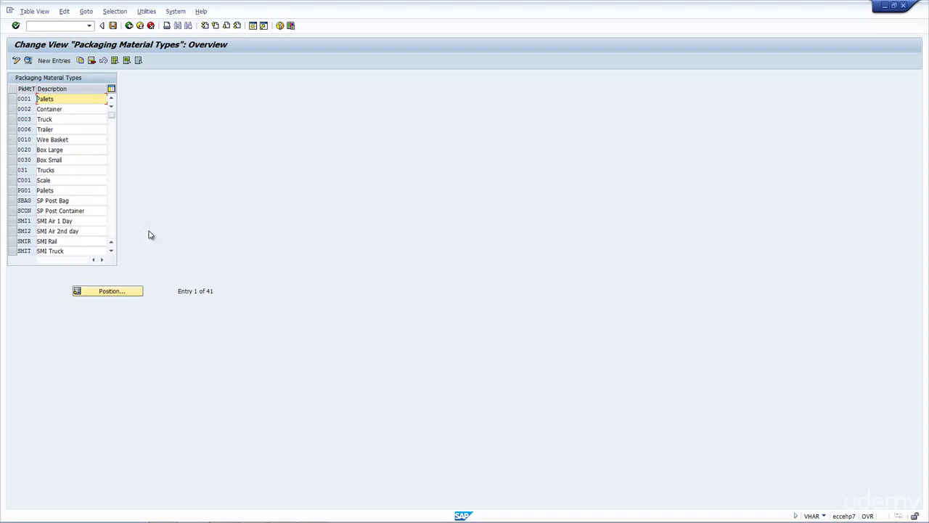
click(114, 230)
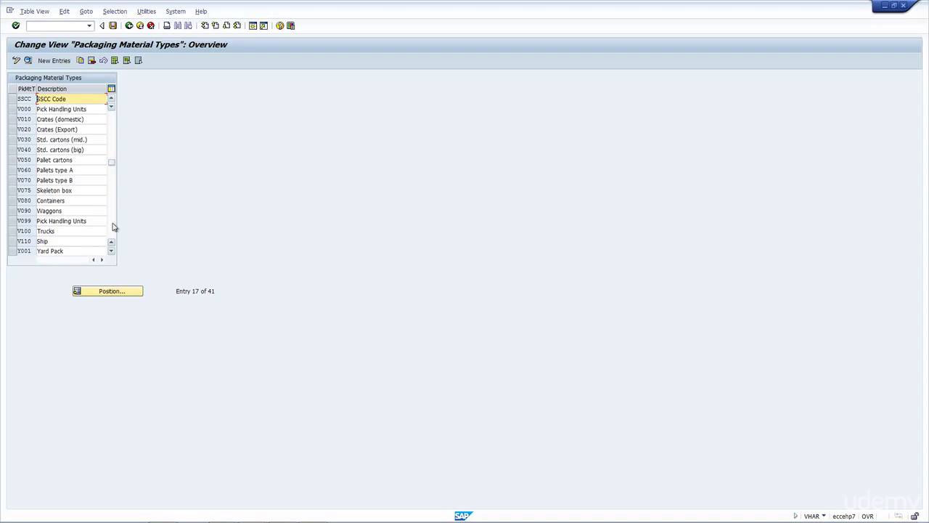
click(13, 119)
click(29, 60)
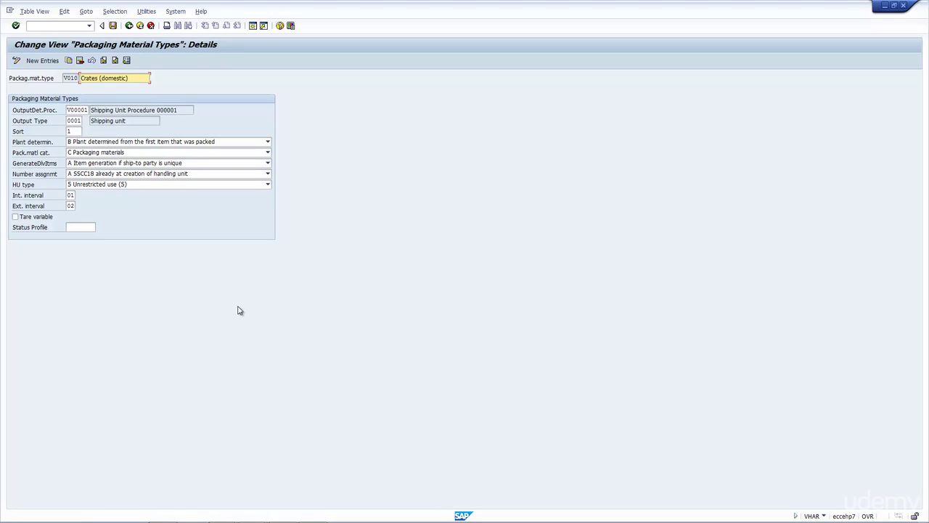
- Examine the output determination procedure, output type, plant determination options and packaging material category options of type V010, keeping the existing settings
double_click(68, 109)
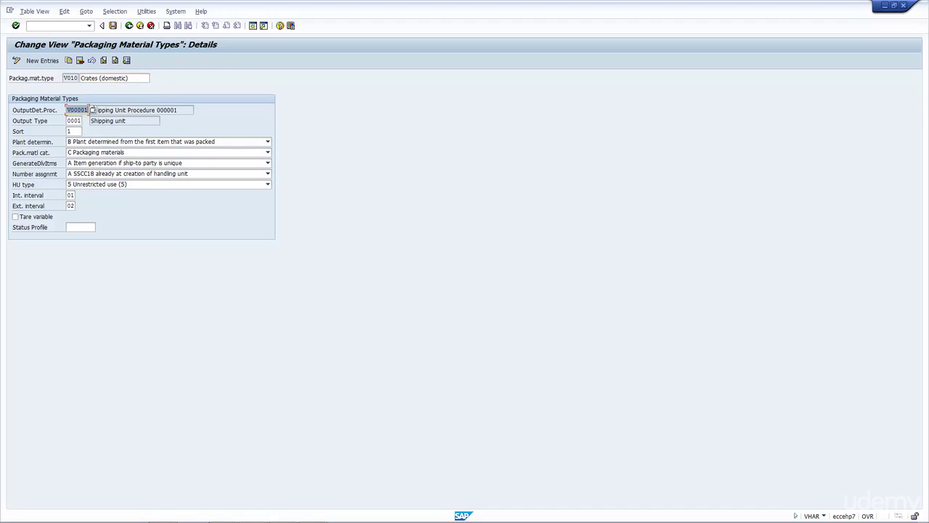
double_click(76, 120)
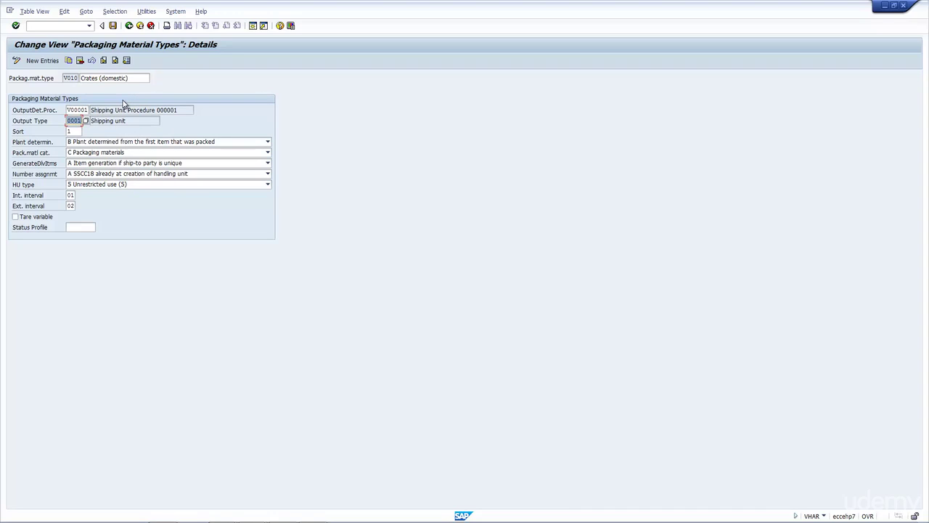
click(152, 143)
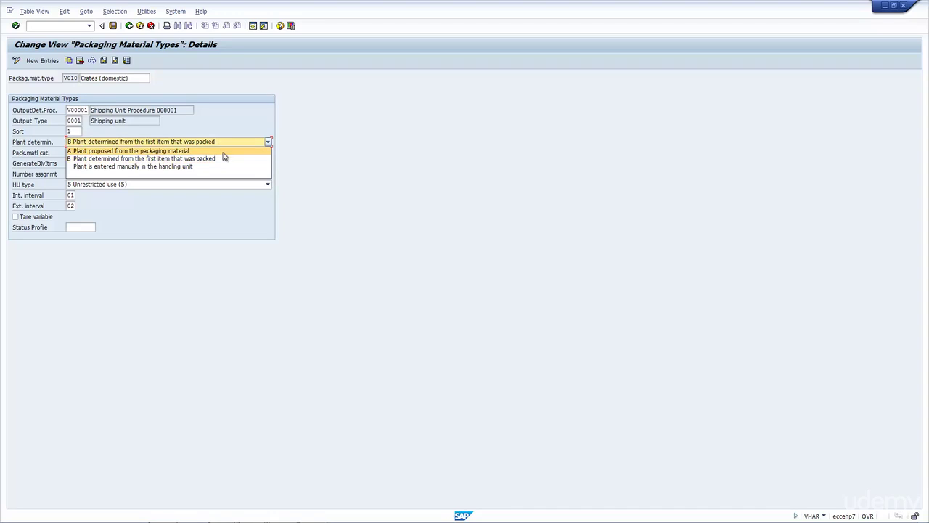
click(224, 160)
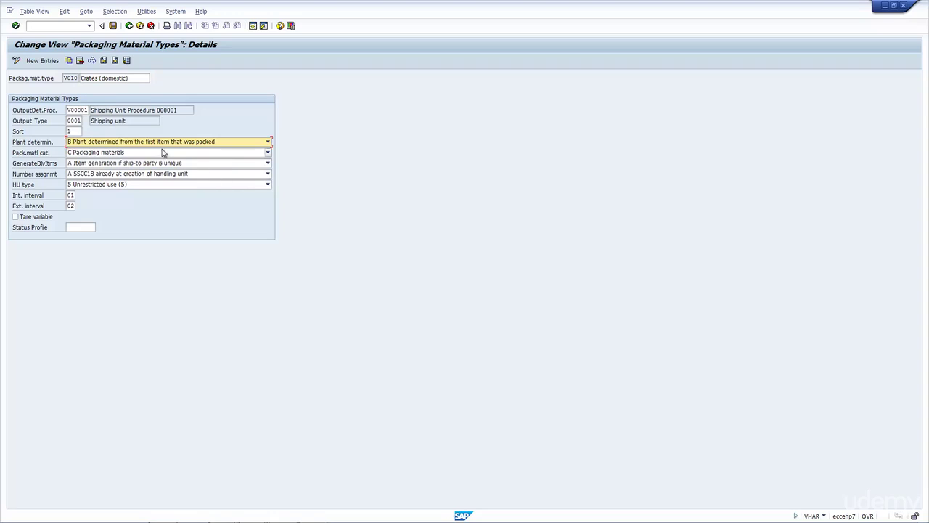
click(144, 153)
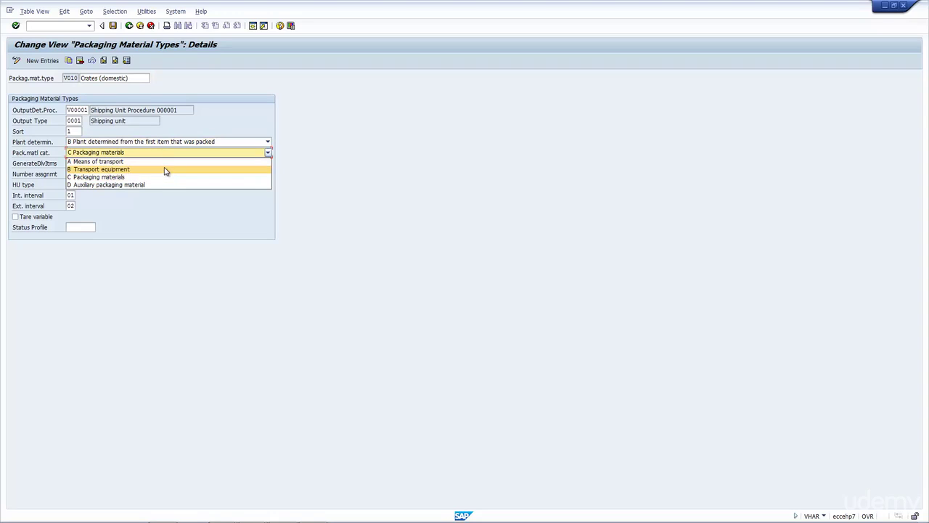
click(168, 178)
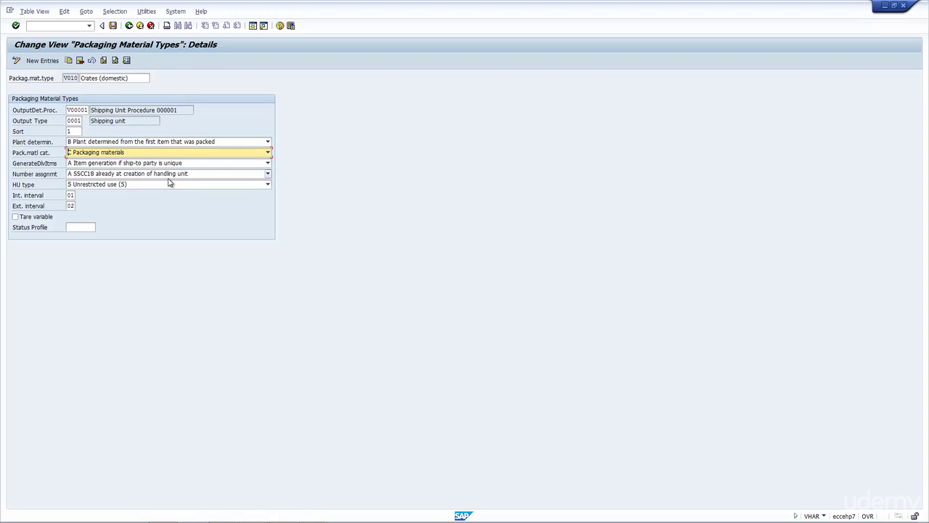
- Examine the delivery item generation, number assignment and HU type options of type V010, keep them, and return to the overview
click(162, 163)
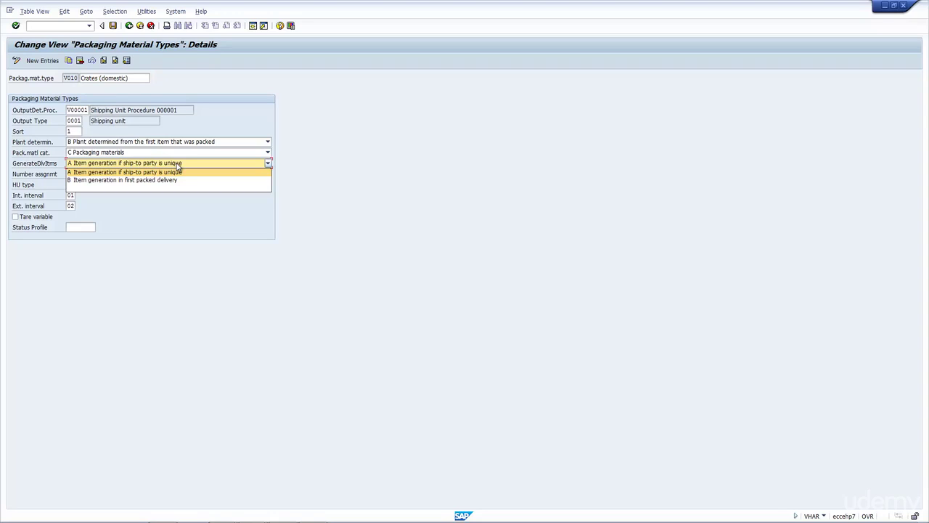
click(177, 165)
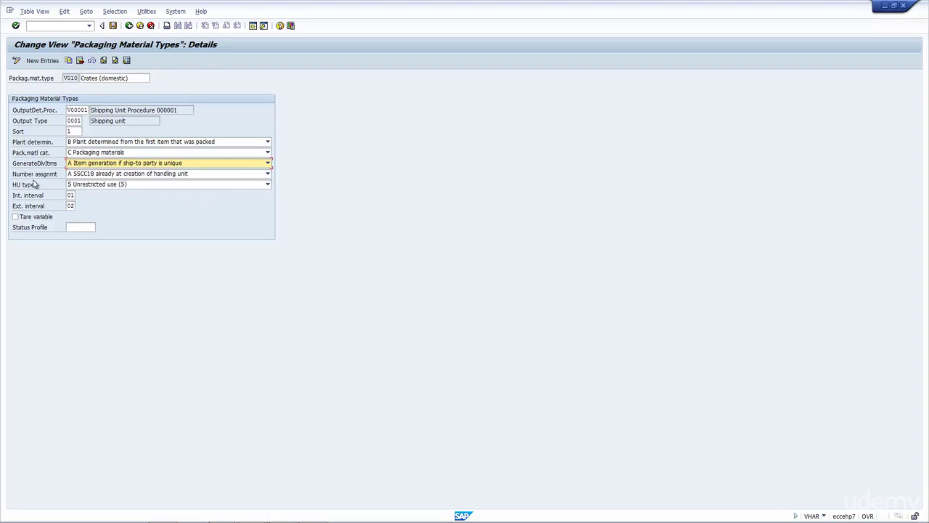
click(111, 174)
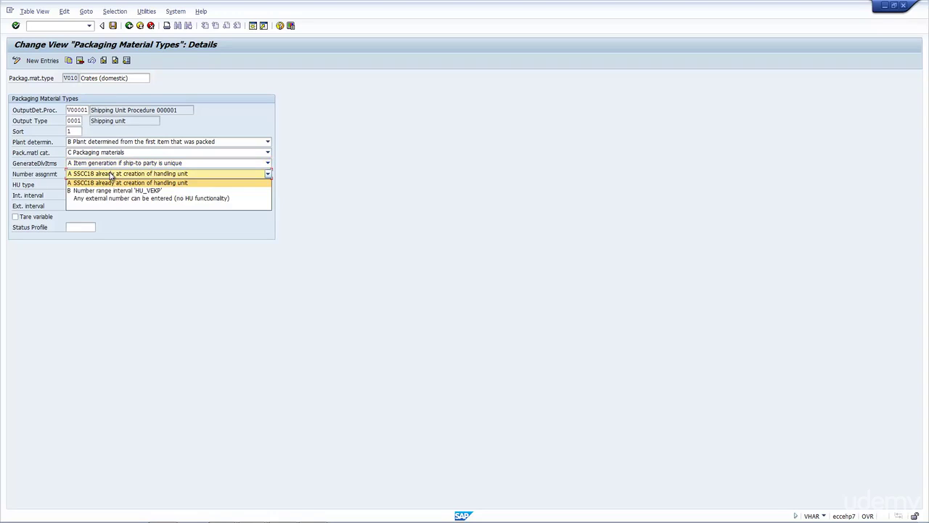
click(197, 184)
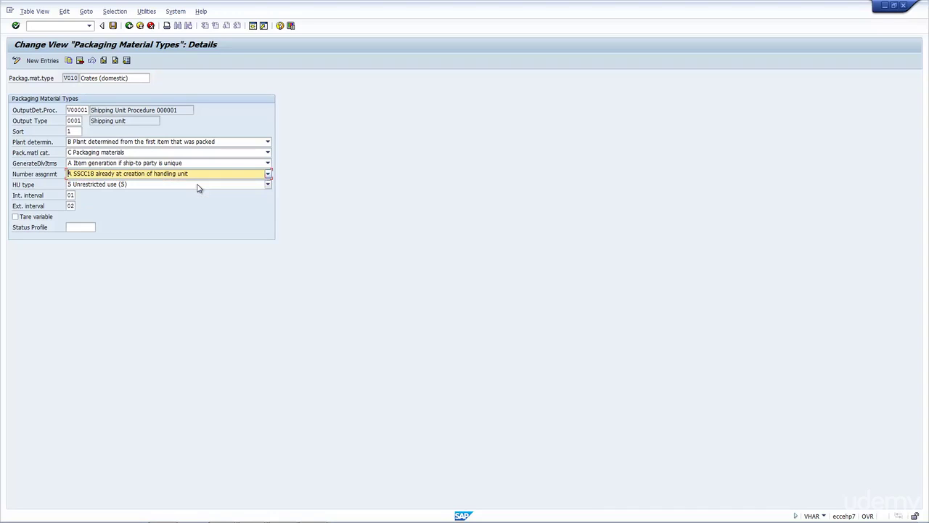
click(193, 186)
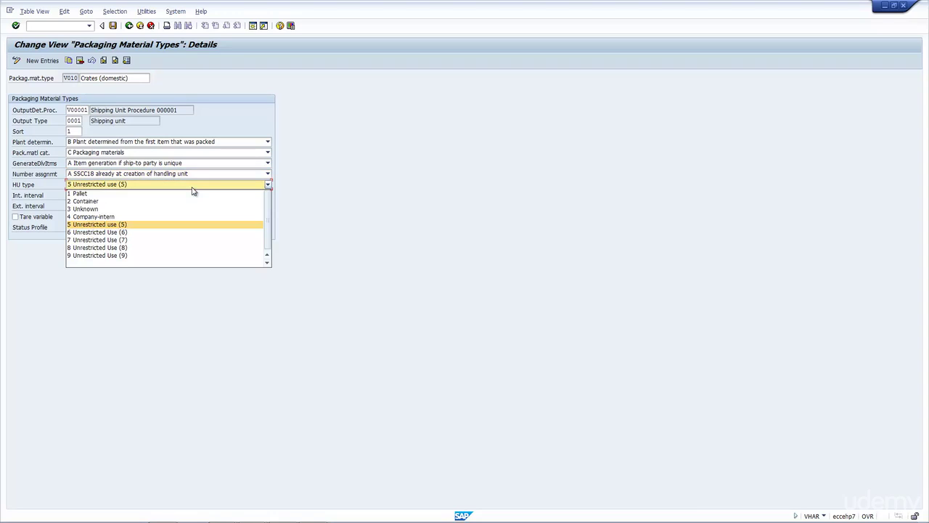
click(169, 225)
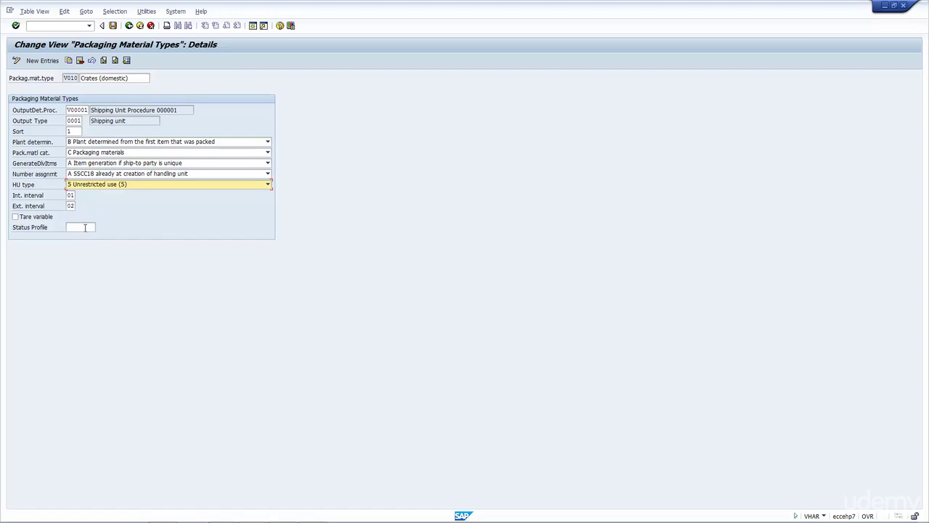
click(129, 25)
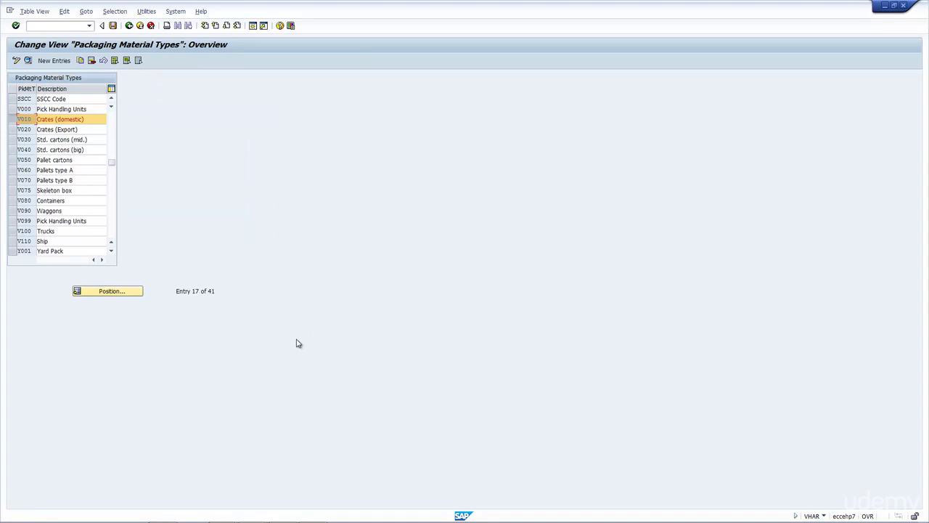
- Switch to the PowerPoint presentation and run the slide show from the Packing demo slide to read the requirements
key(alt+Tab)
key(Tab)
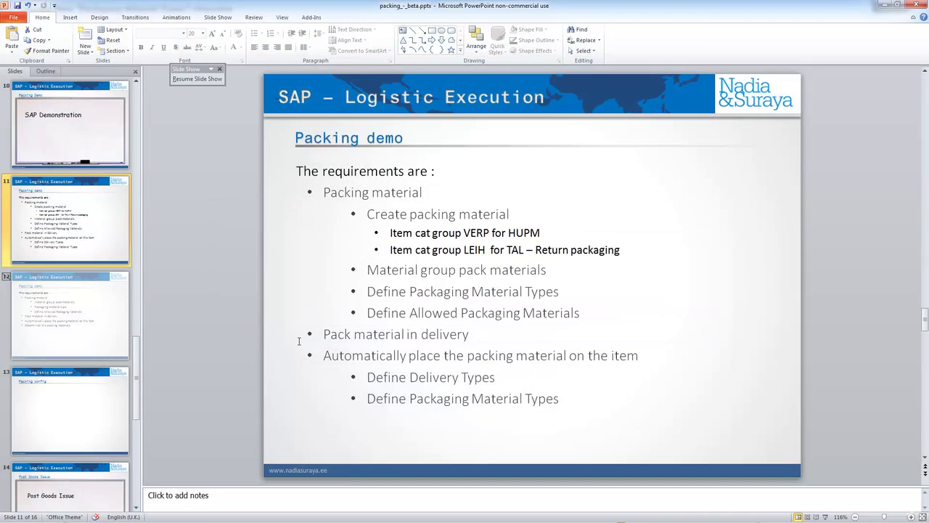
key(alt+Tab)
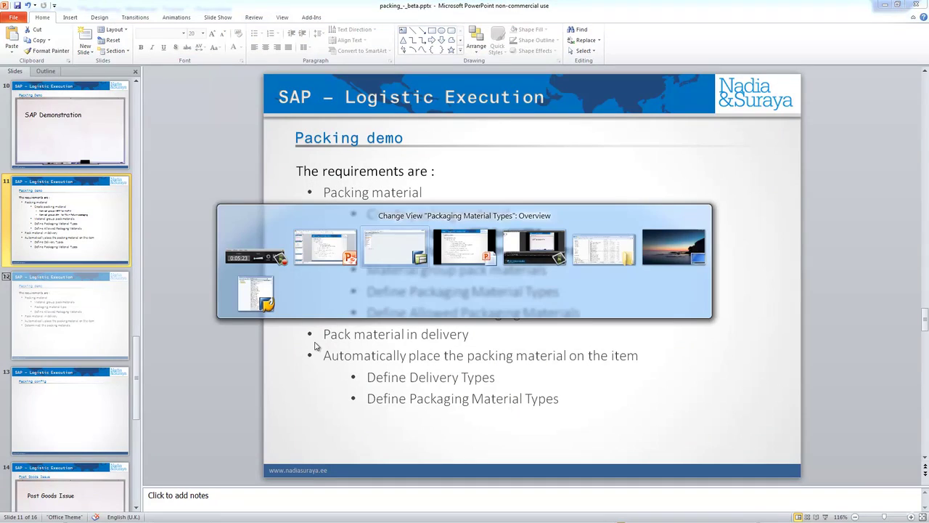
click(334, 254)
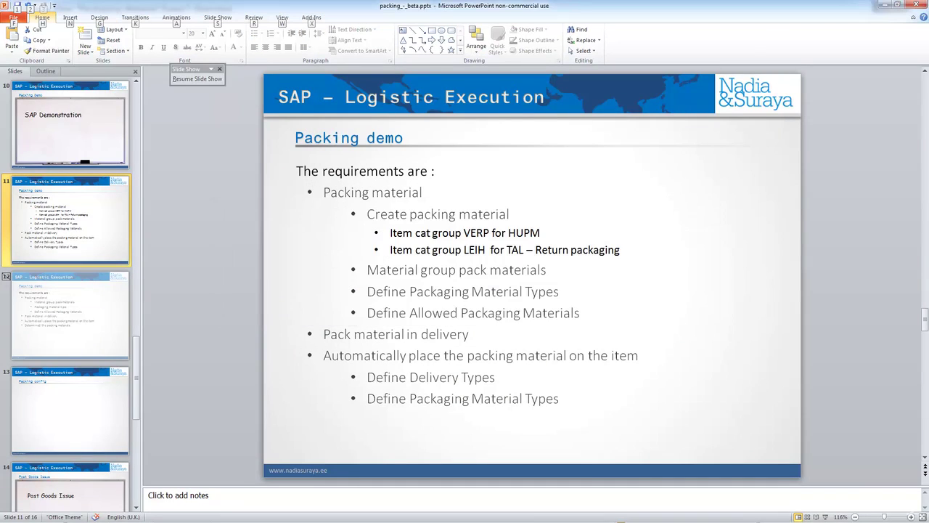
key(shift+F5)
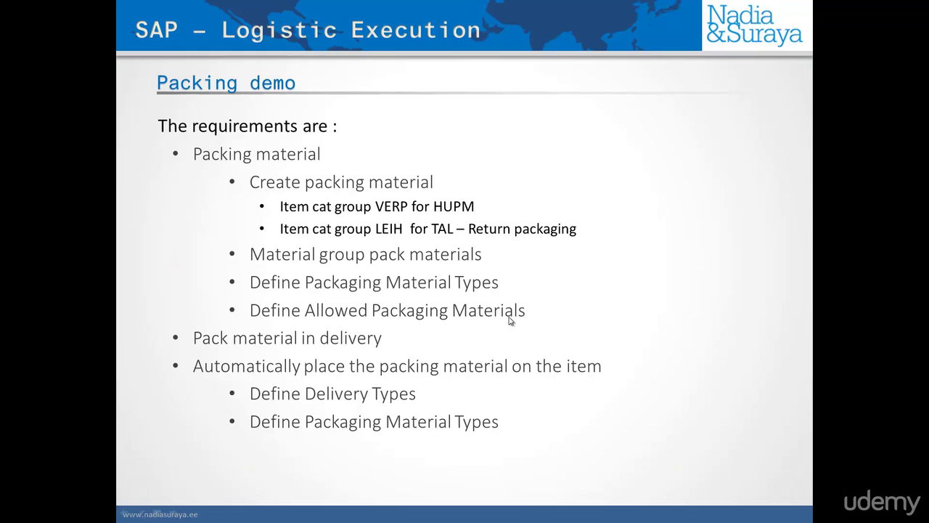
- Return to SAP and leave the Packaging Material Types overview for the Implementation Guide
key(alt+Tab)
key(alt+Tab)
key(alt+Tab)
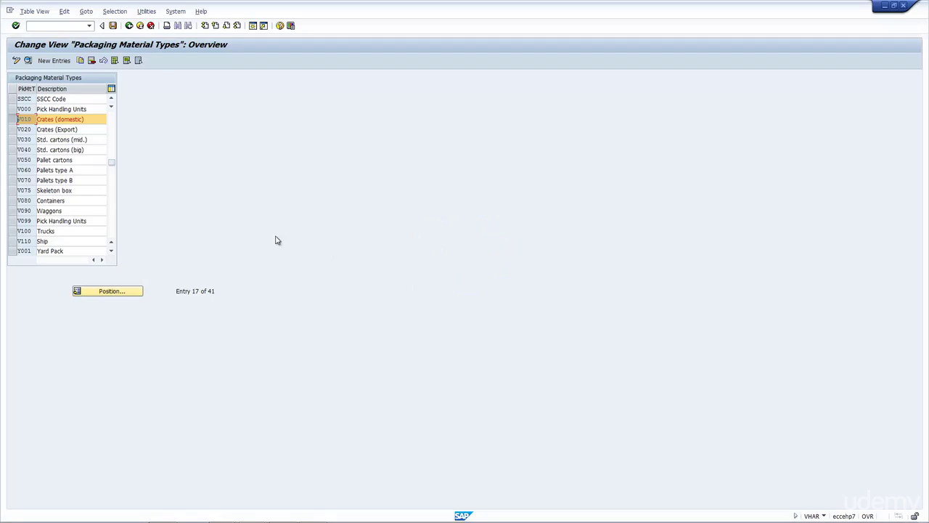
click(129, 26)
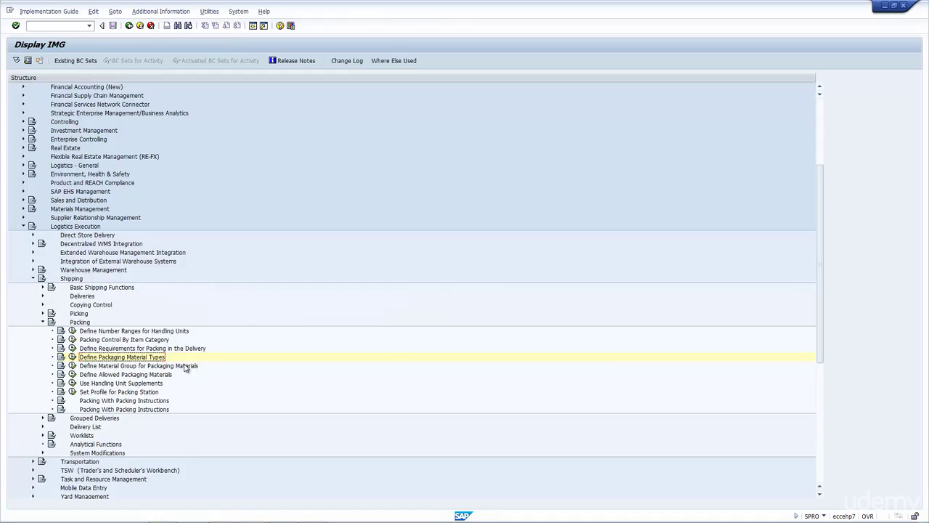
- Open Define Allowed Packaging Materials and find the entries for packaging material group M010 (Pumps)
click(101, 375)
click(72, 374)
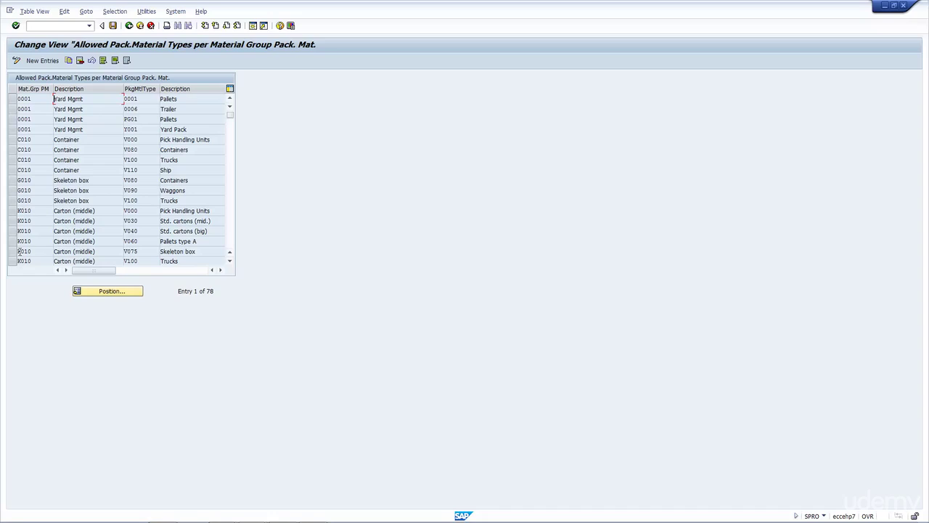
click(117, 296)
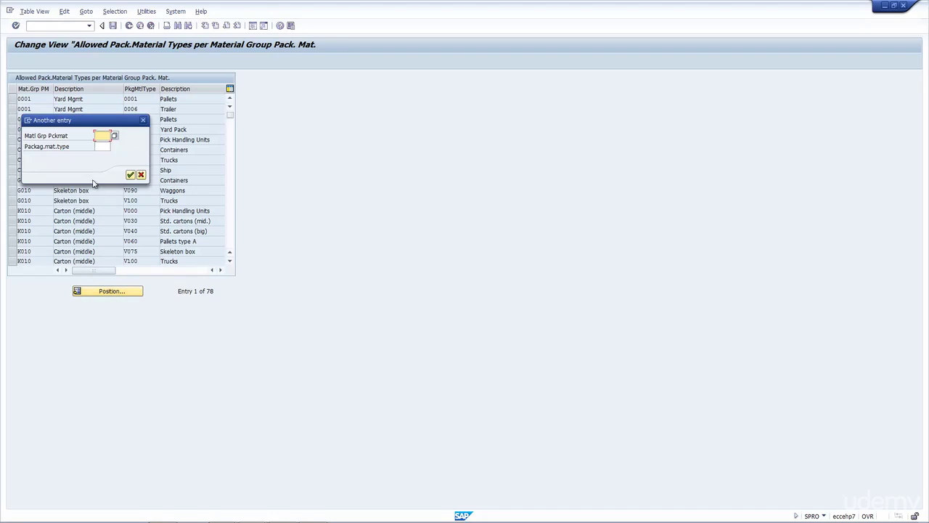
click(102, 135)
click(114, 153)
scroll(68, 182, up, 2)
scroll(68, 179, up, 6)
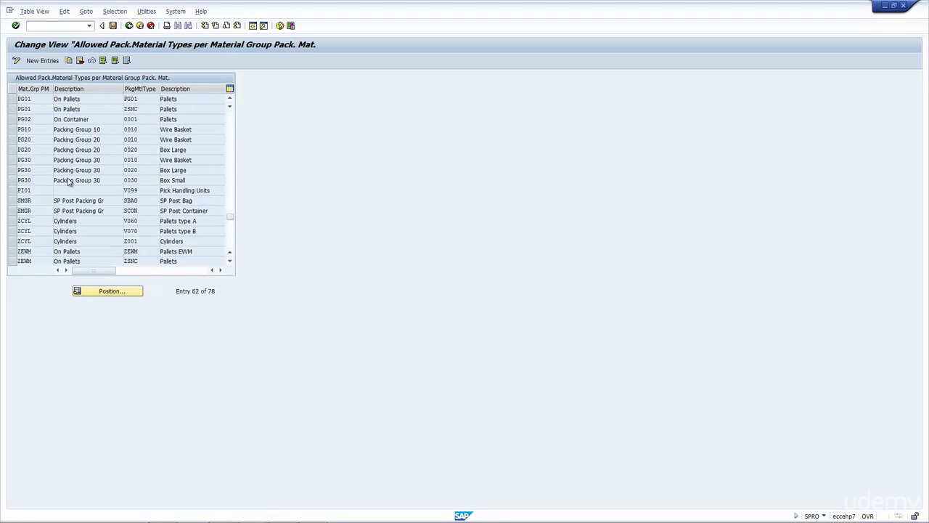
scroll(69, 179, up, 4)
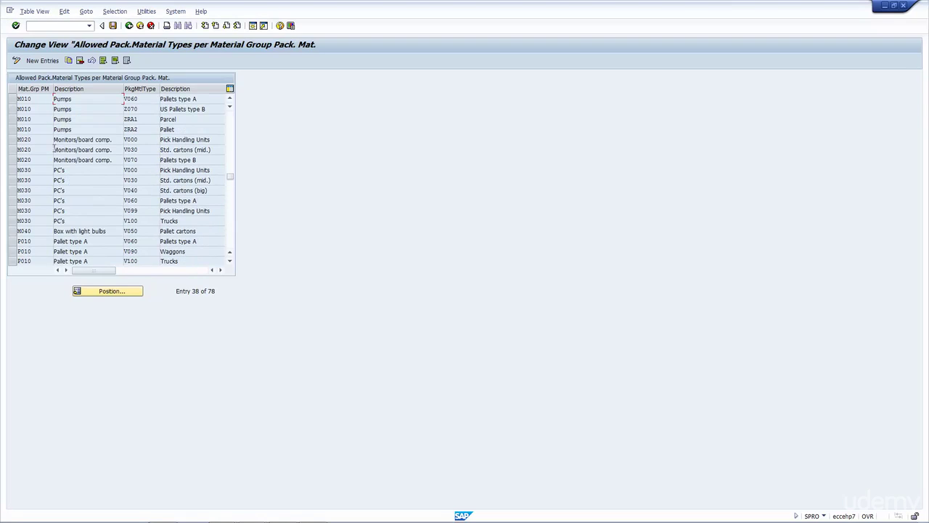
- Examine the packaging material types allowed for group M010, including V010, V060 and Z070, and return to the Implementation Guide
click(11, 99)
click(11, 109)
scroll(32, 164, up, 1)
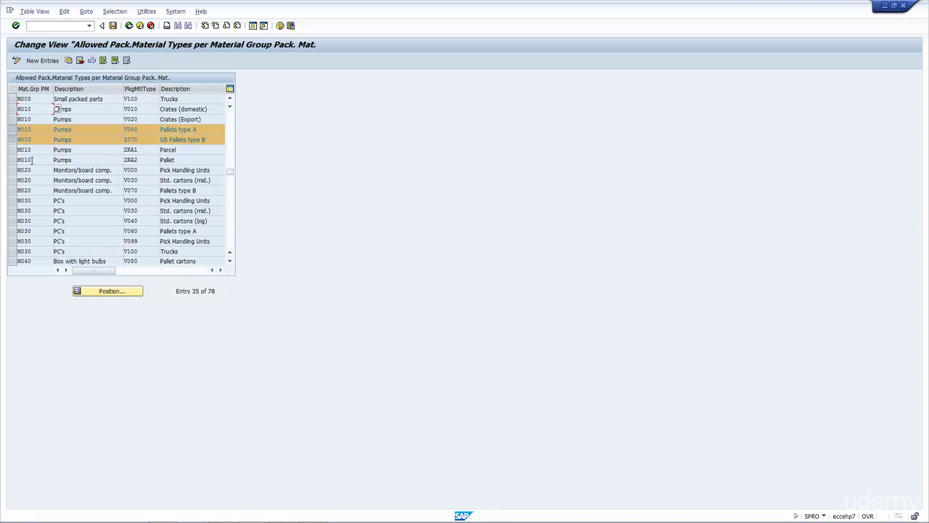
click(14, 109)
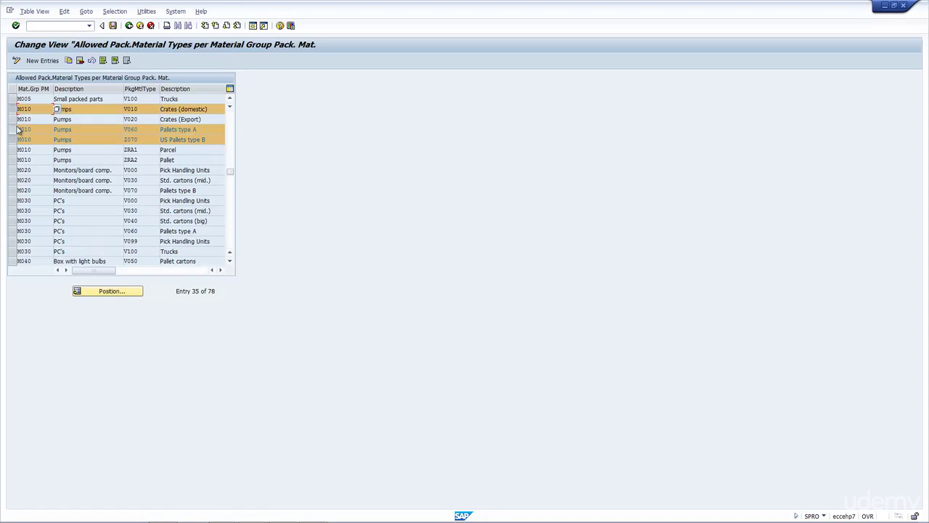
click(16, 129)
click(16, 140)
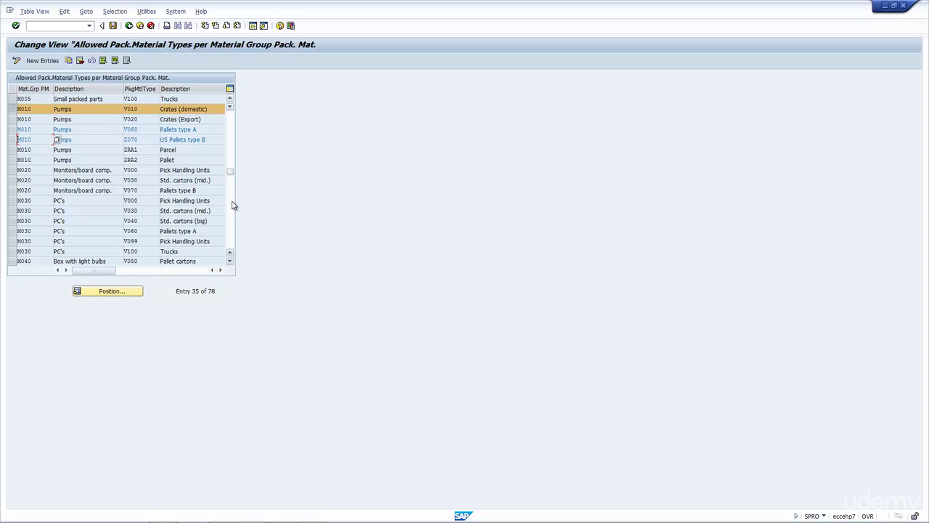
click(128, 30)
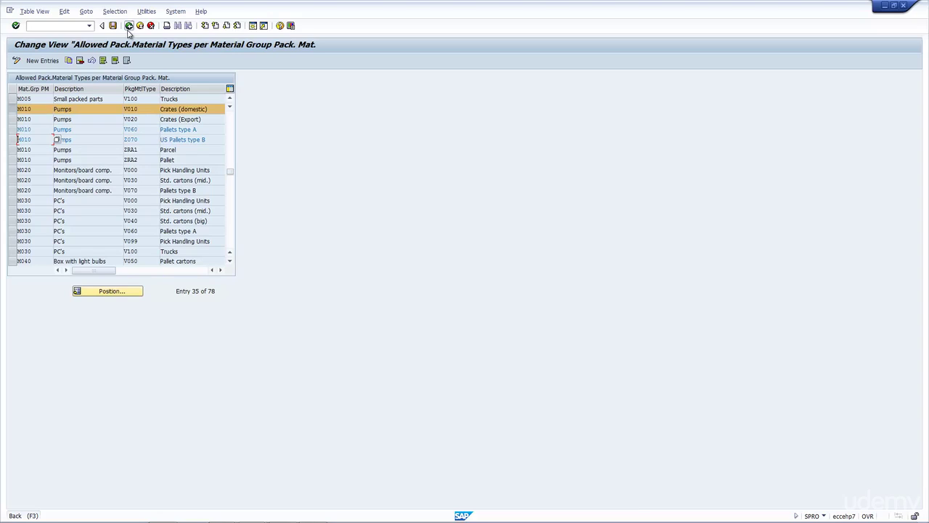
click(129, 27)
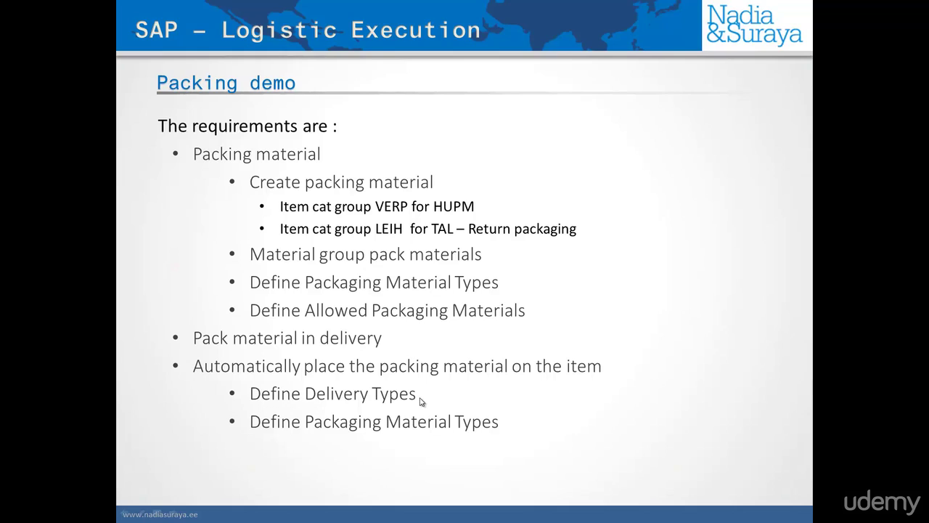
- Switch from the slide show back to SAP and open Define Delivery Types under Shipping > Deliveries
key(alt+Tab)
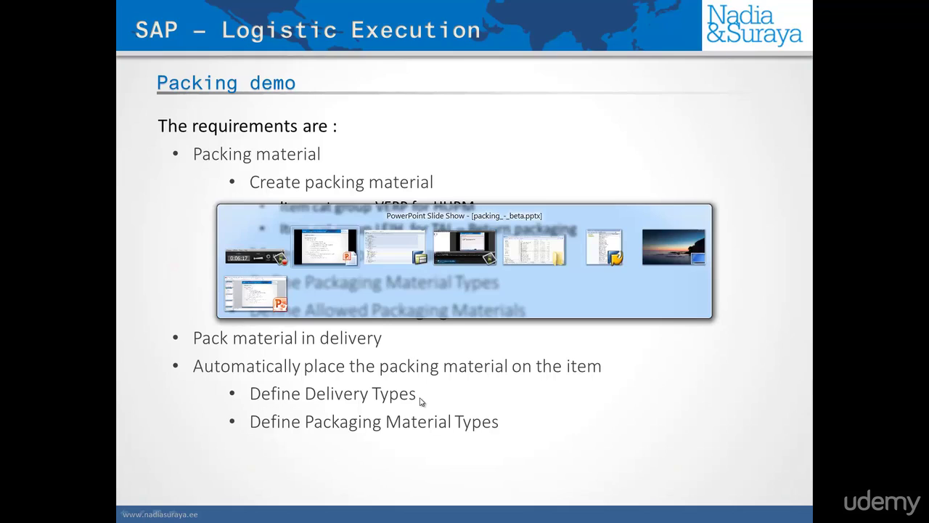
key(alt+Tab)
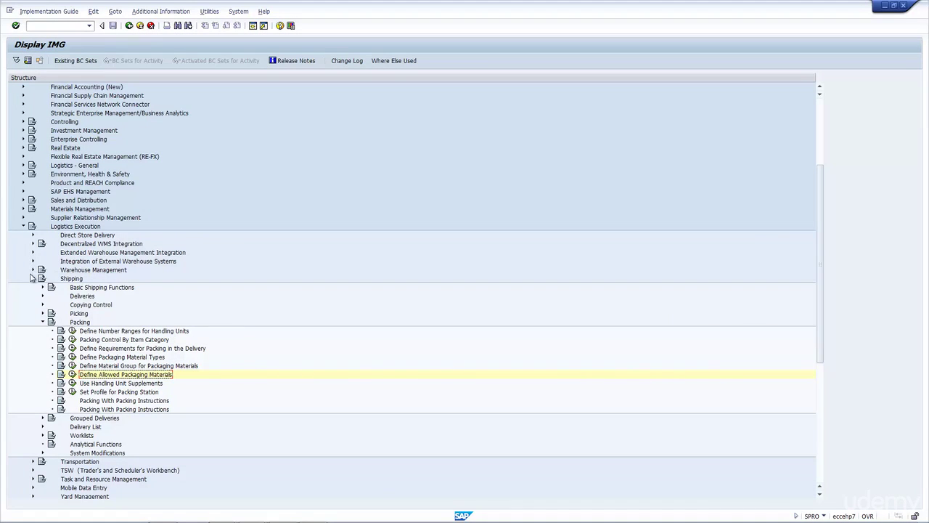
click(42, 296)
click(109, 314)
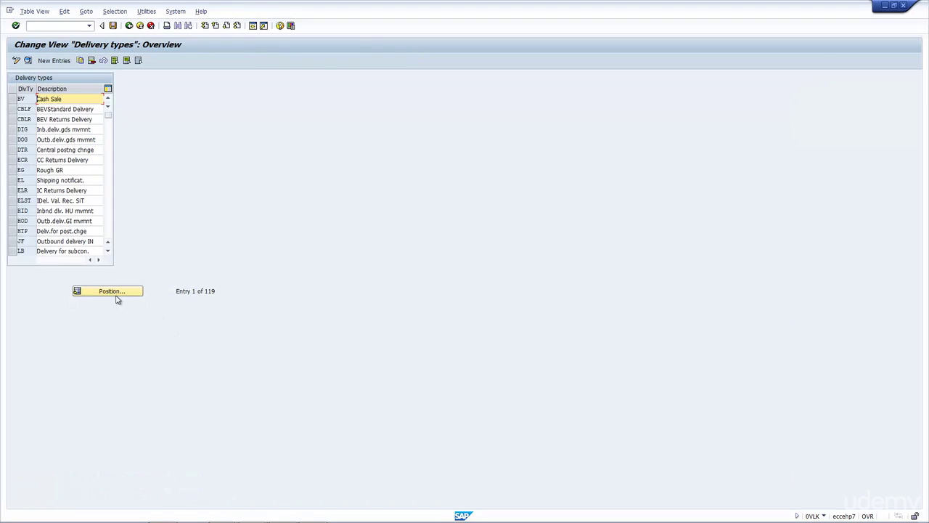
- Find delivery type LF, examine the packing settings in its details, and return to the Implementation Guide
click(113, 294)
text(LF)
key(Return)
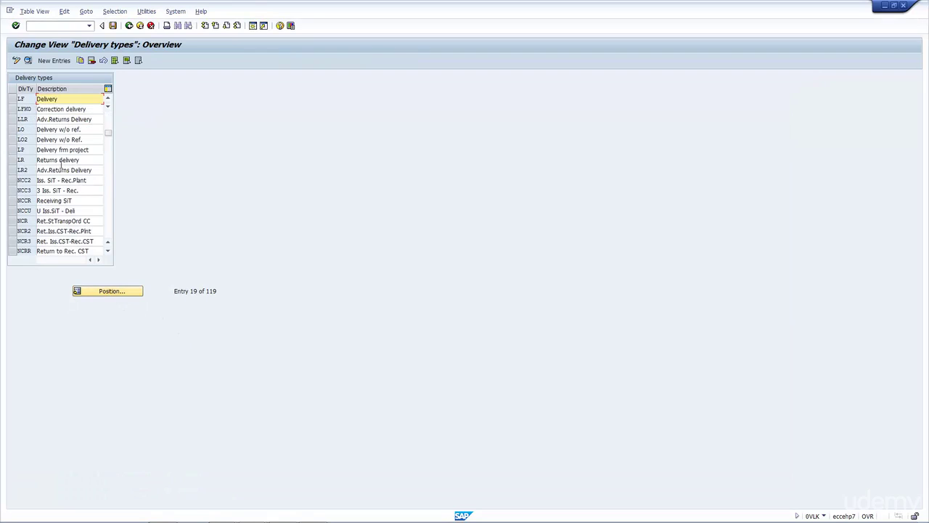
click(13, 99)
click(28, 60)
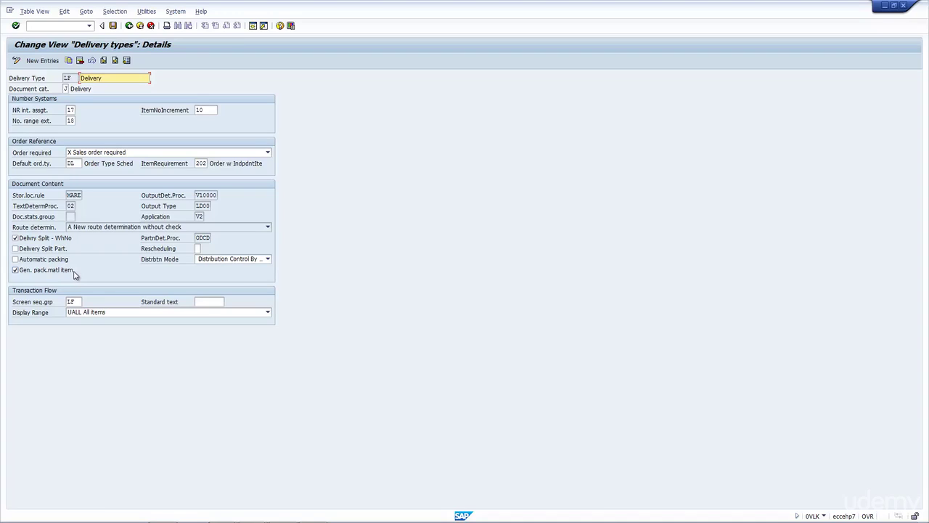
click(130, 25)
click(129, 25)
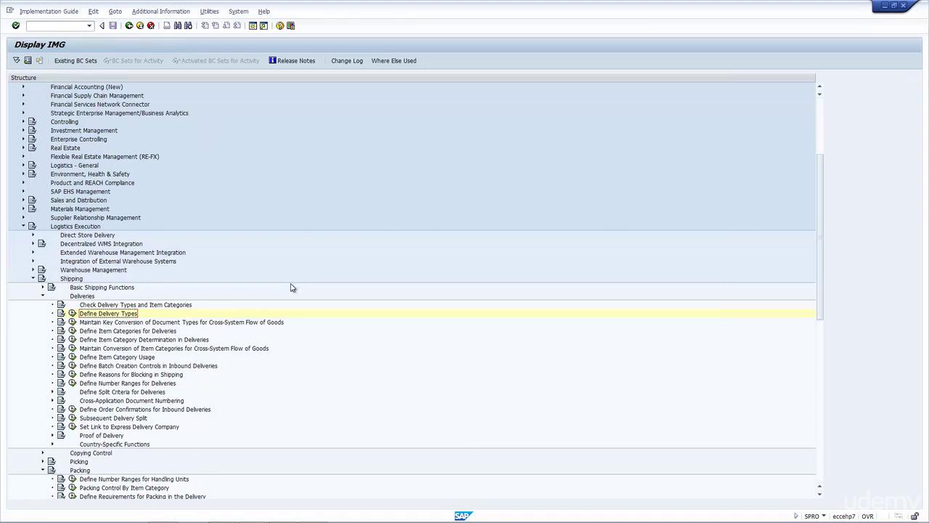
- Recheck the requirements on the Packing demo slide, then switch back to SAP and locate the Packing activities in the Implementation Guide
key(alt+Tab)
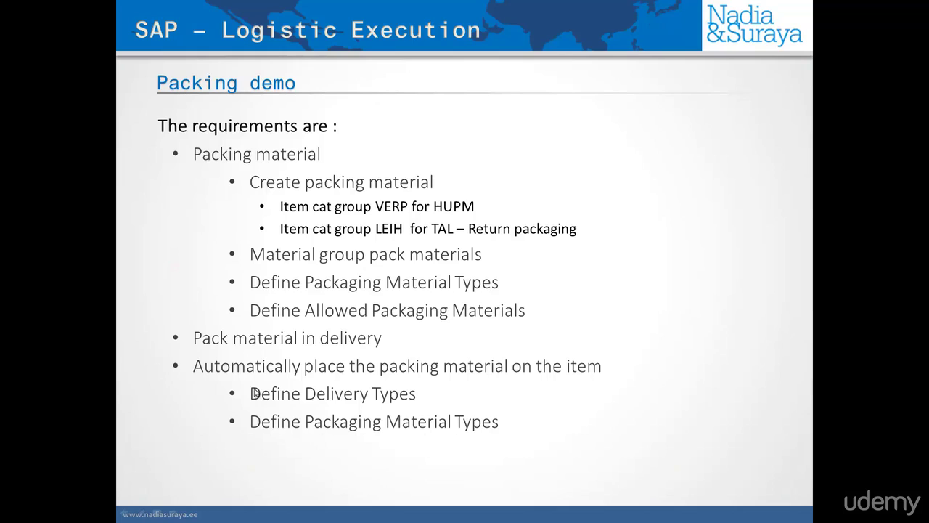
key(alt+Tab)
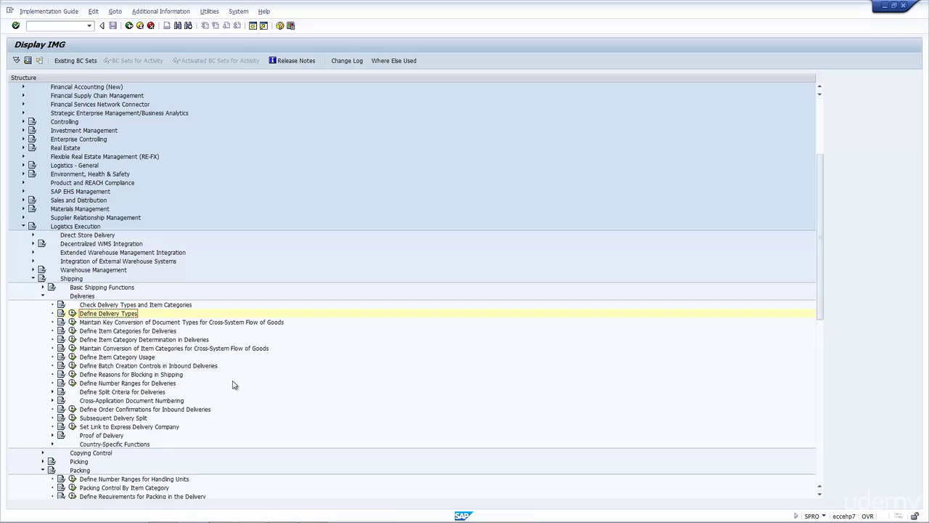
scroll(128, 401, down, 3)
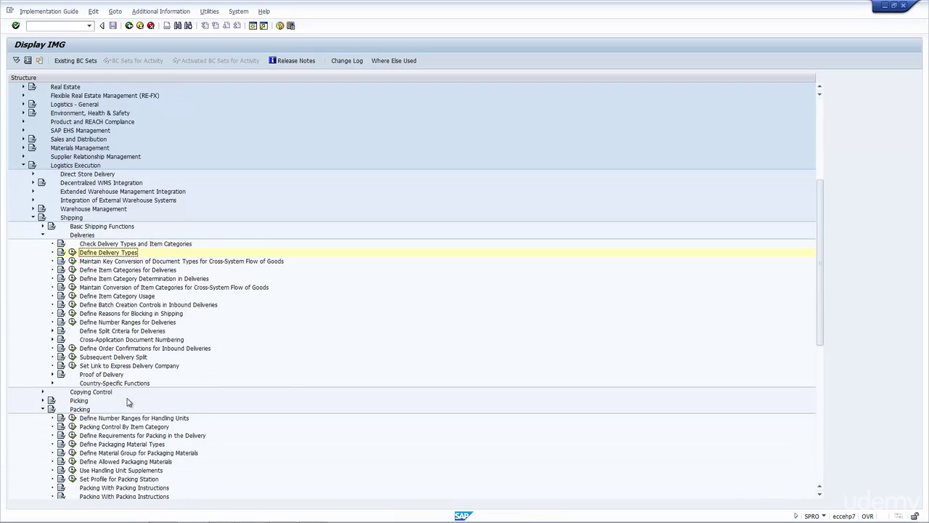
scroll(127, 401, down, 3)
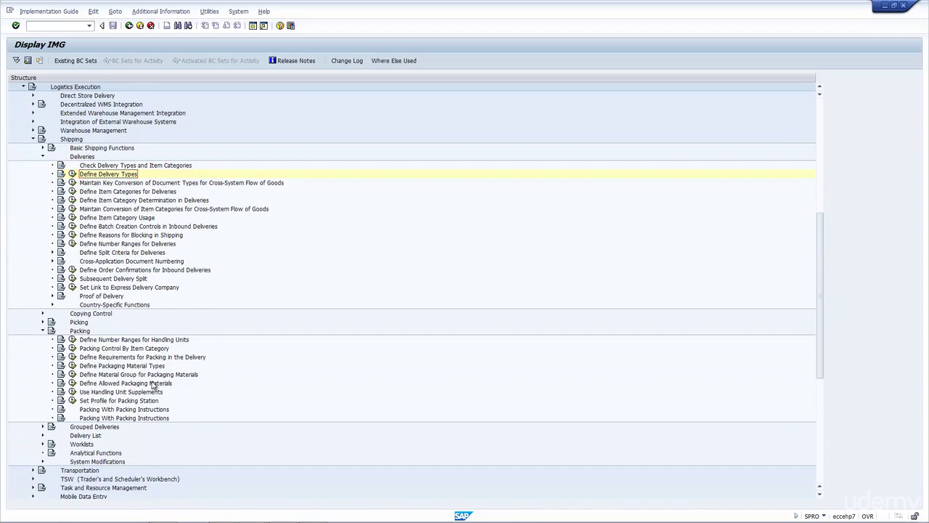
click(153, 375)
click(76, 383)
click(72, 384)
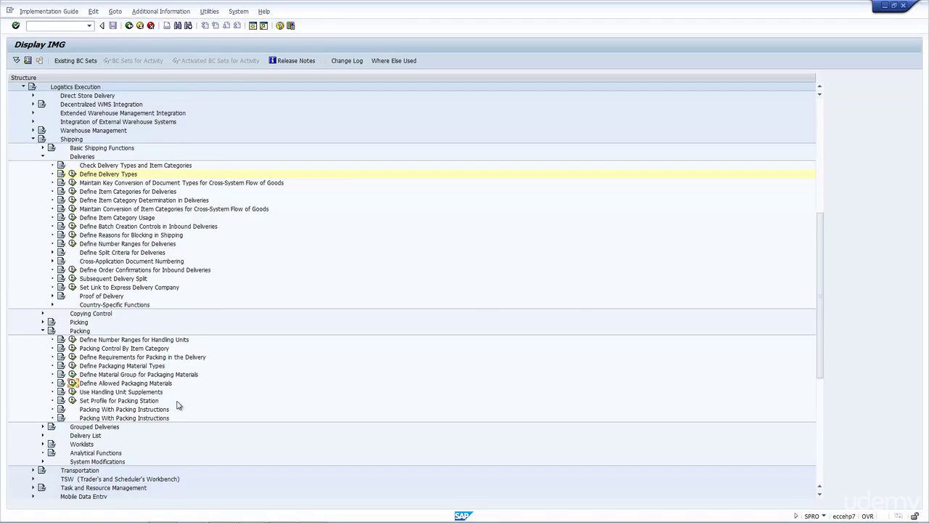
click(129, 26)
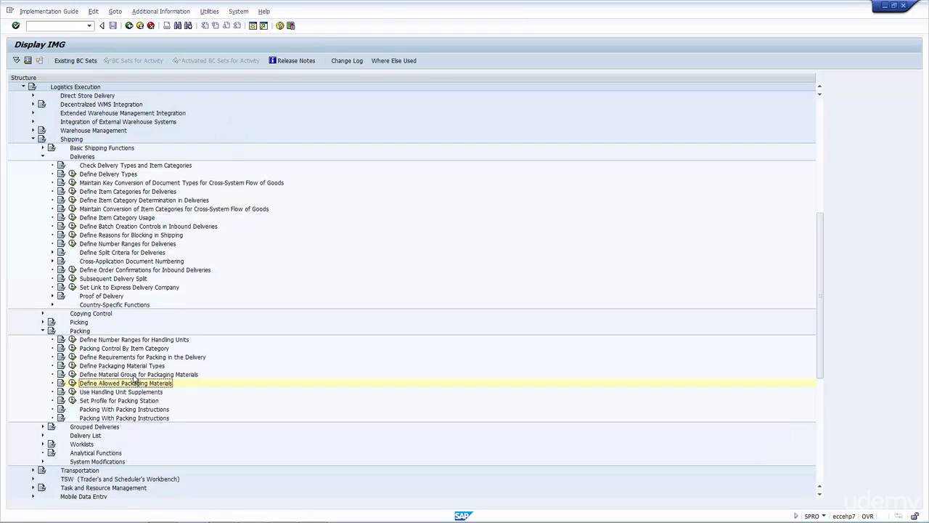
- Open Define Packaging Material Types and display the details of type V010
click(72, 365)
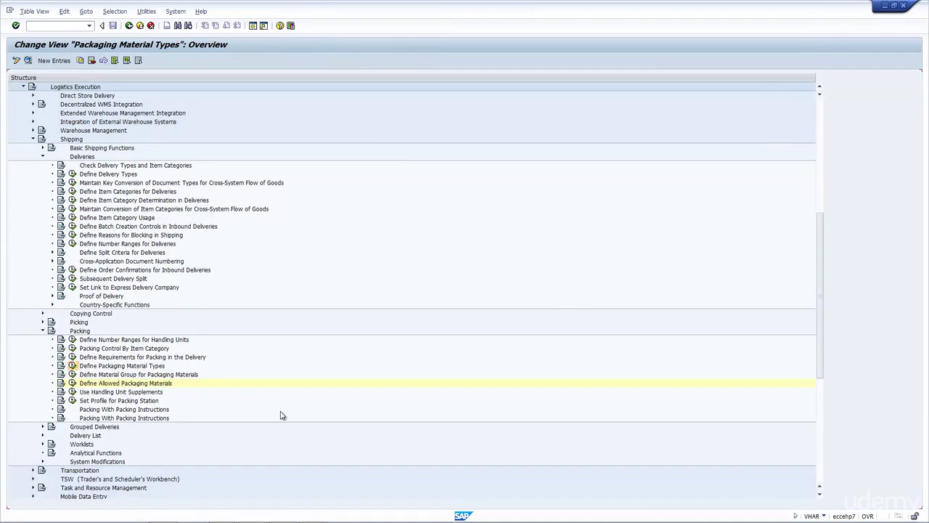
click(121, 292)
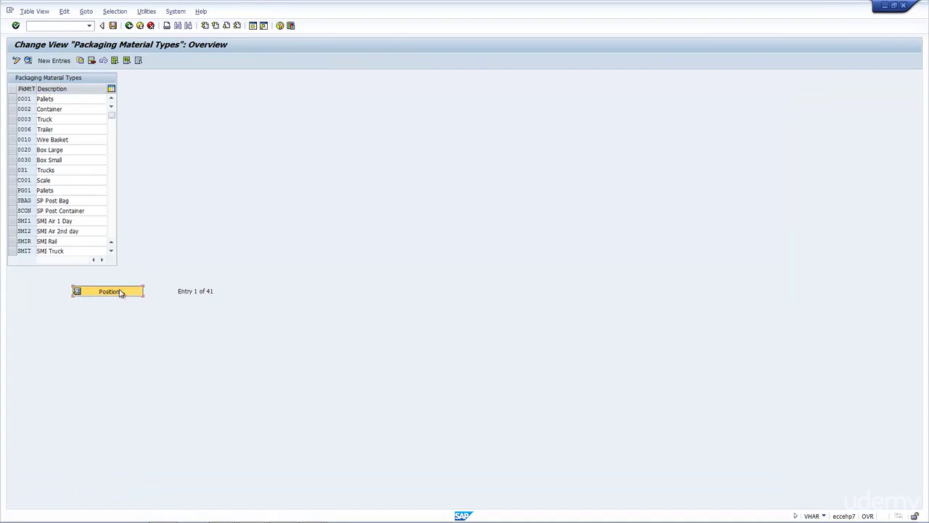
click(109, 135)
click(122, 149)
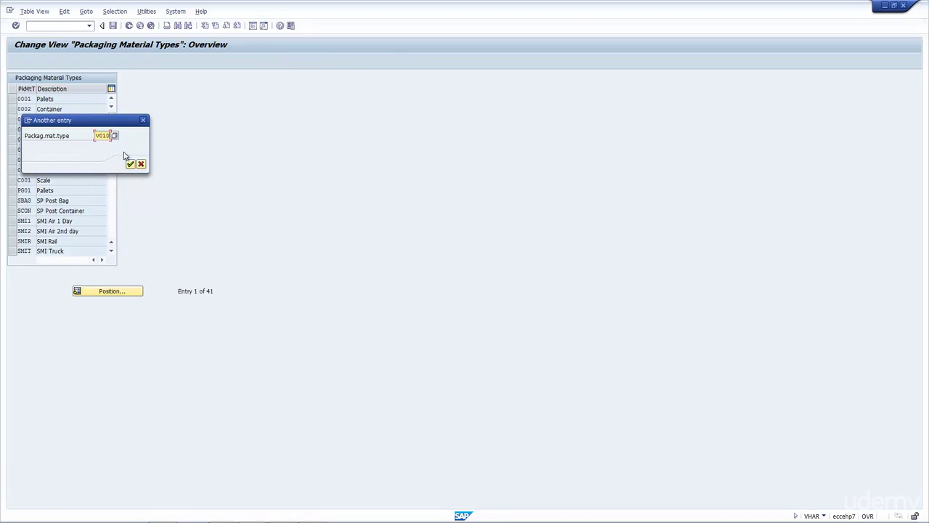
click(130, 164)
click(12, 100)
click(28, 60)
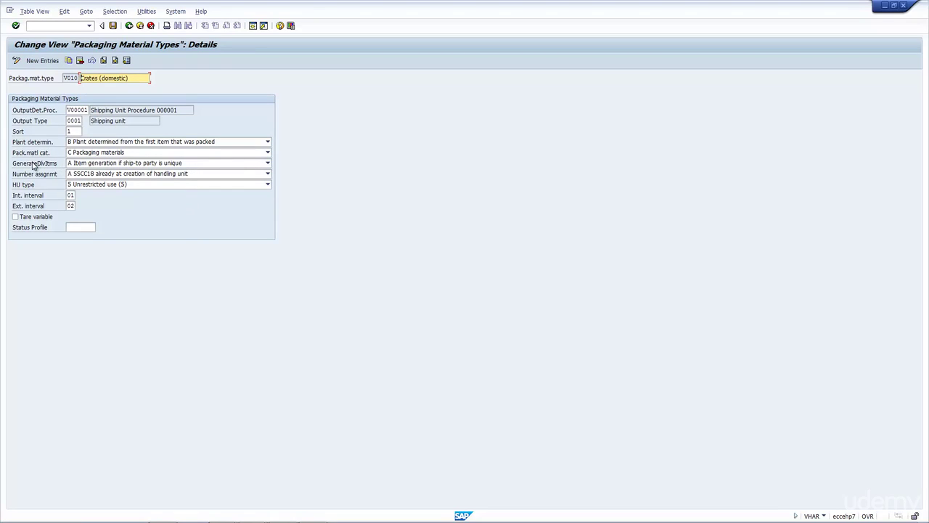
- Examine the delivery item generation options of type V010, keep option A, and return to the Implementation Guide
click(110, 164)
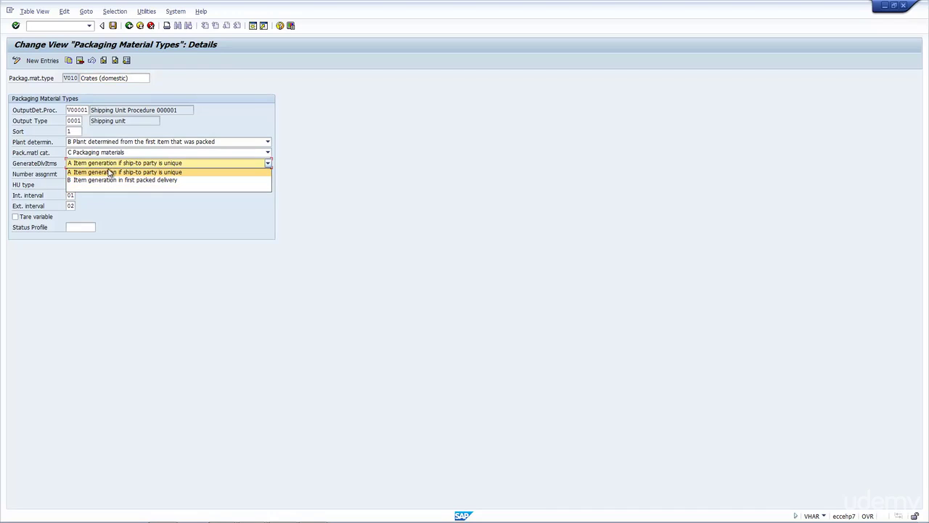
click(110, 173)
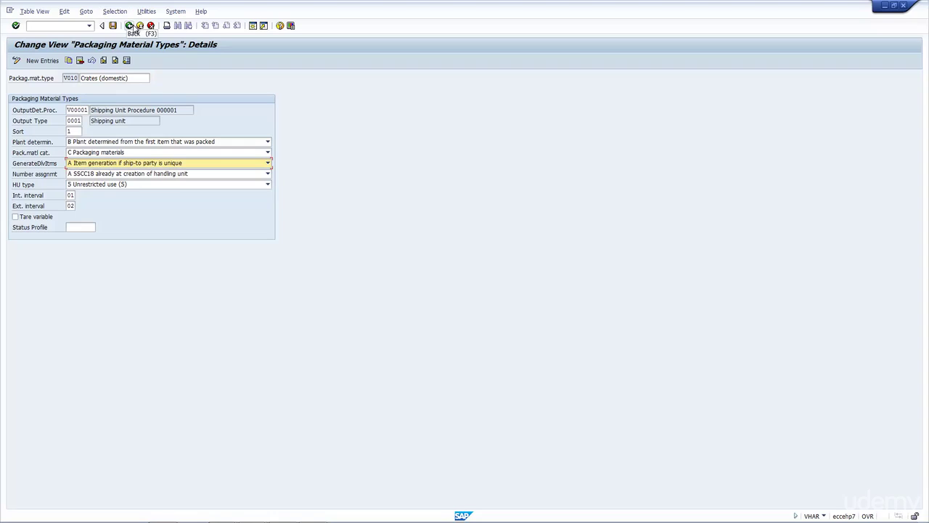
click(131, 26)
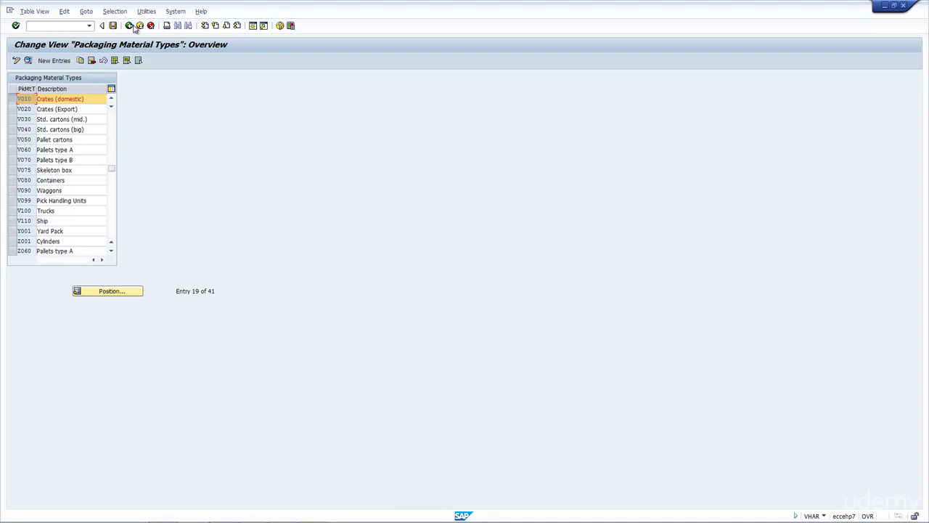
click(129, 26)
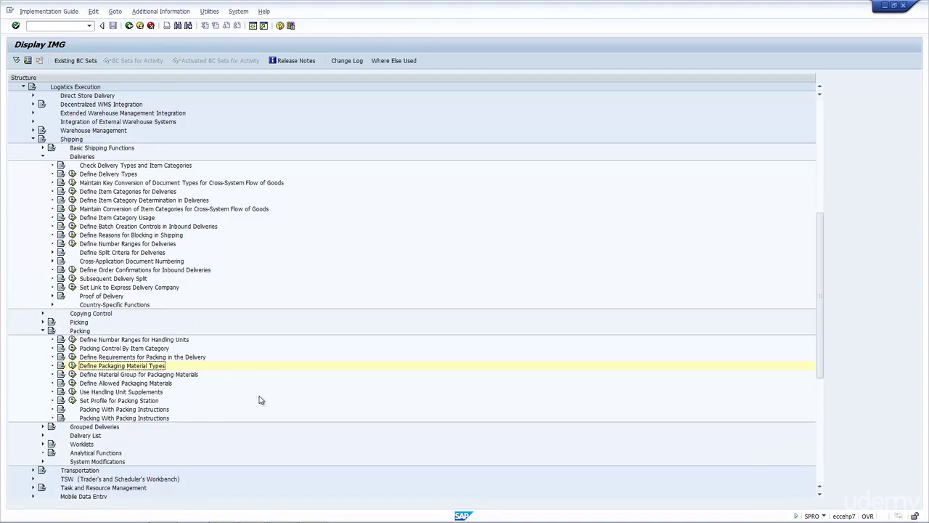
- Open Define Item Category Determination in Deliveries and position the list at delivery type LF
click(147, 203)
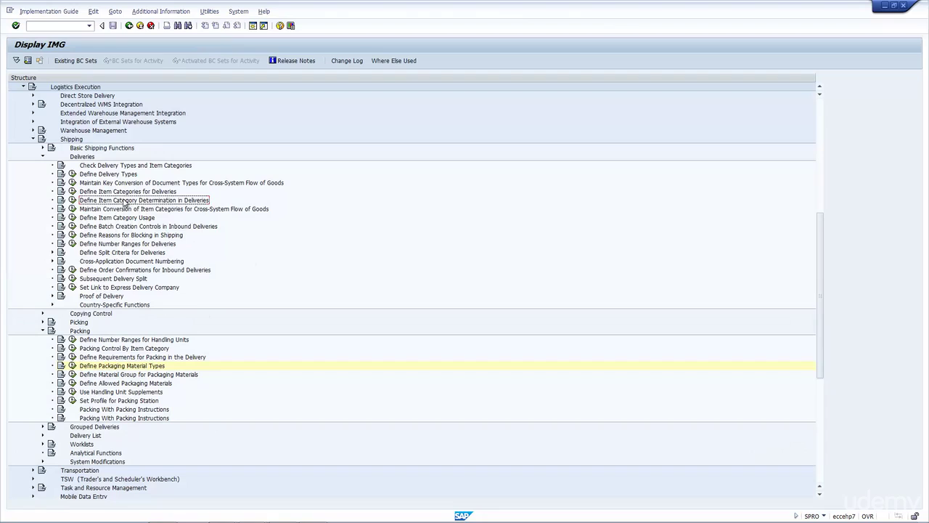
click(72, 200)
click(158, 293)
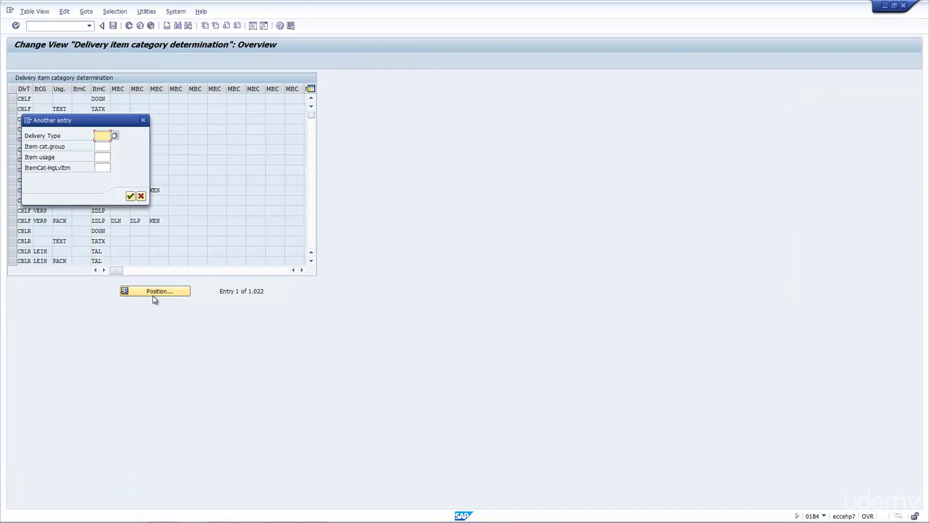
text(lf)
key(Return)
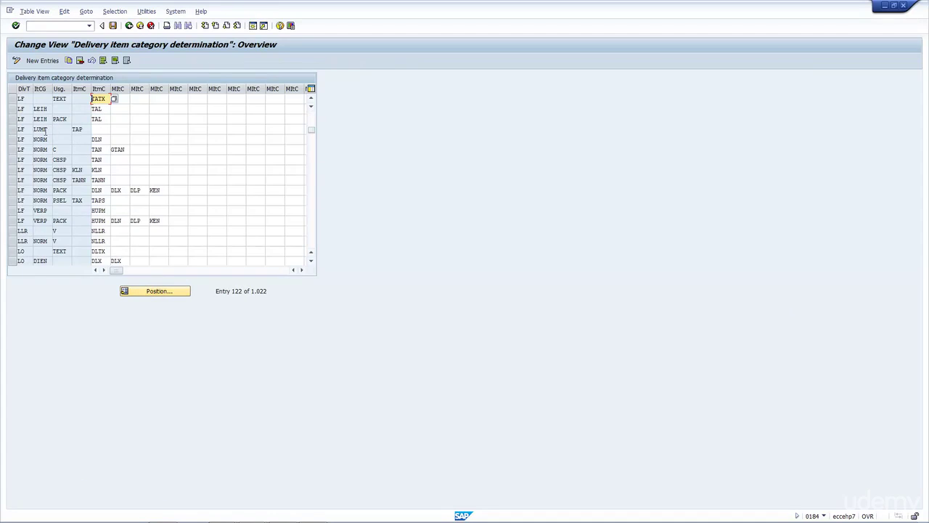
- Examine the LF entries with usage PACK for item category groups LEIH and VERP, and return to the Implementation Guide
click(19, 109)
click(12, 118)
drag(53, 118, 91, 120)
click(108, 119)
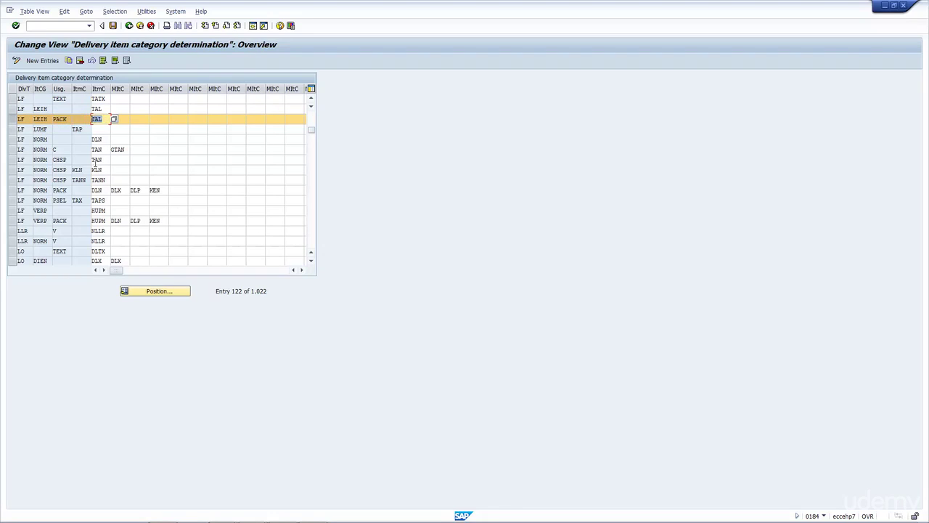
click(12, 220)
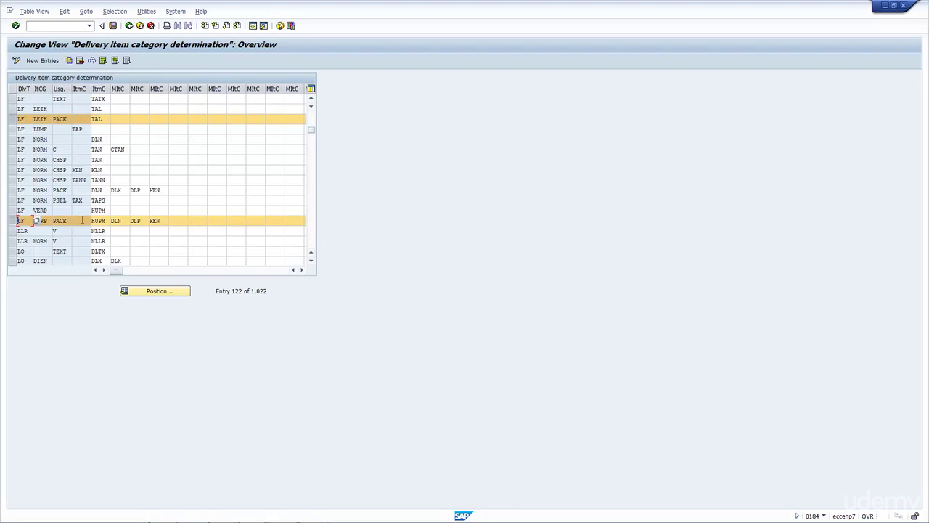
double_click(61, 119)
click(128, 25)
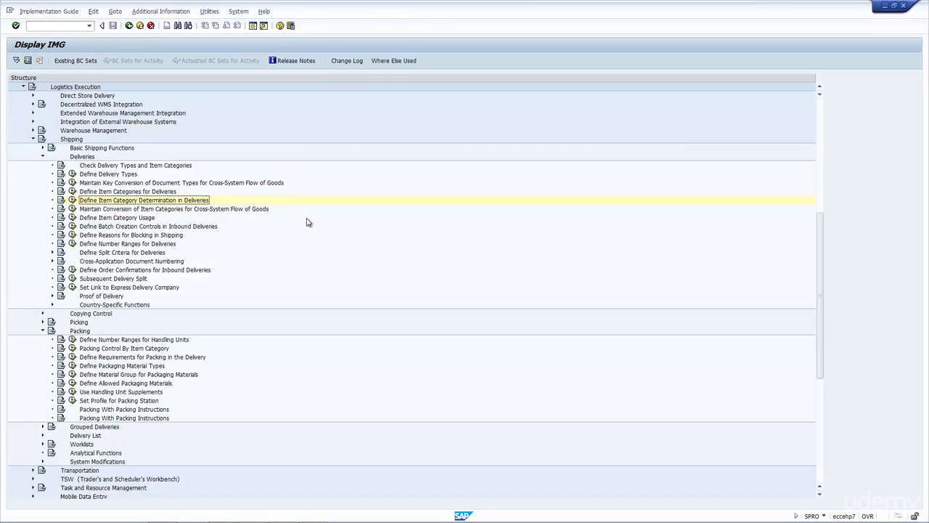